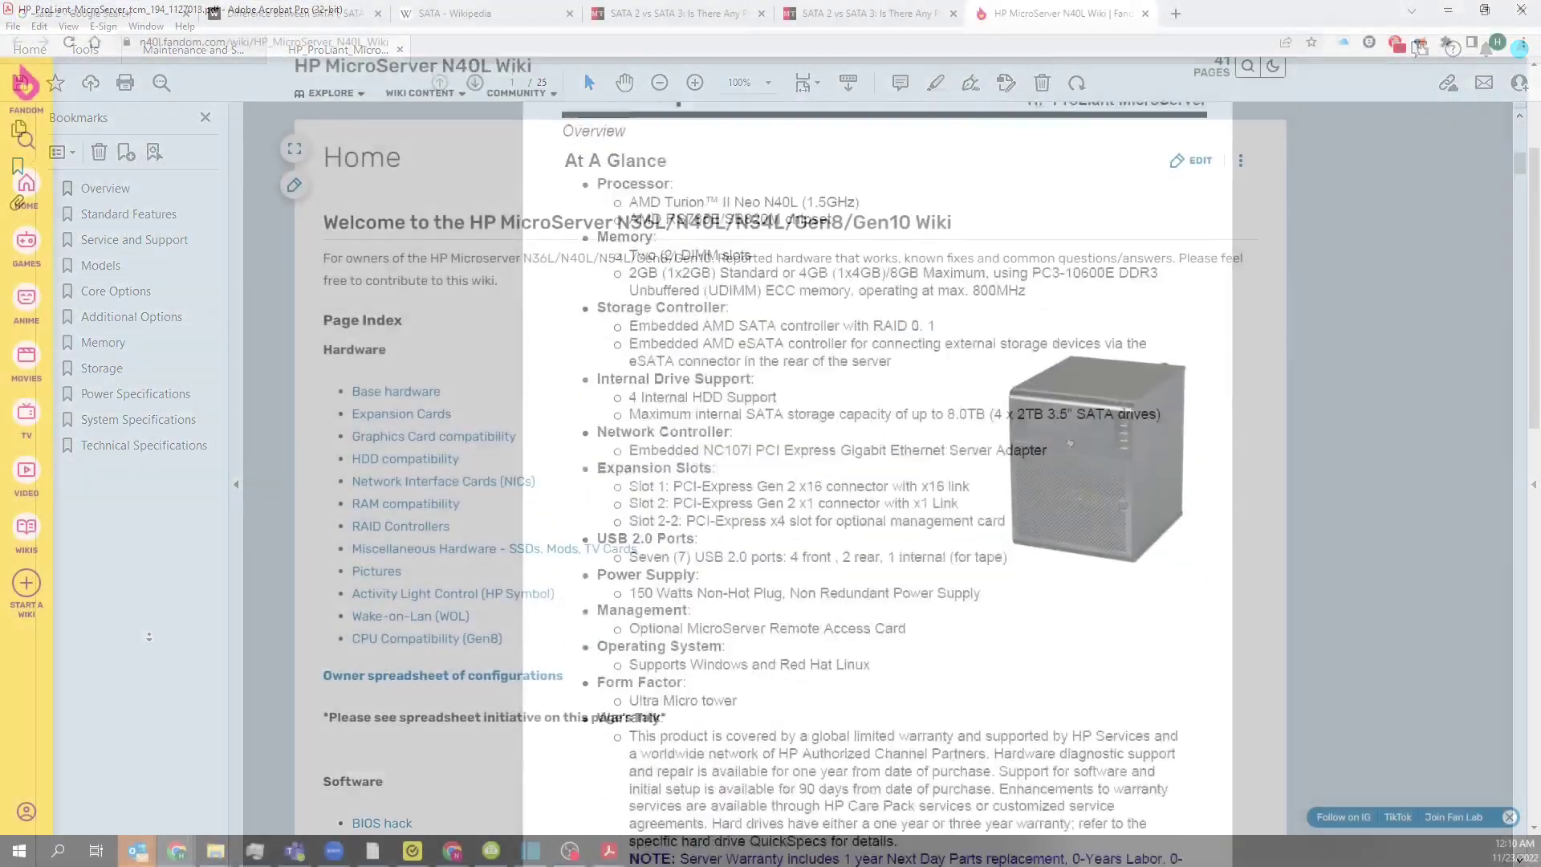
scroll(770, 482, "down", 5)
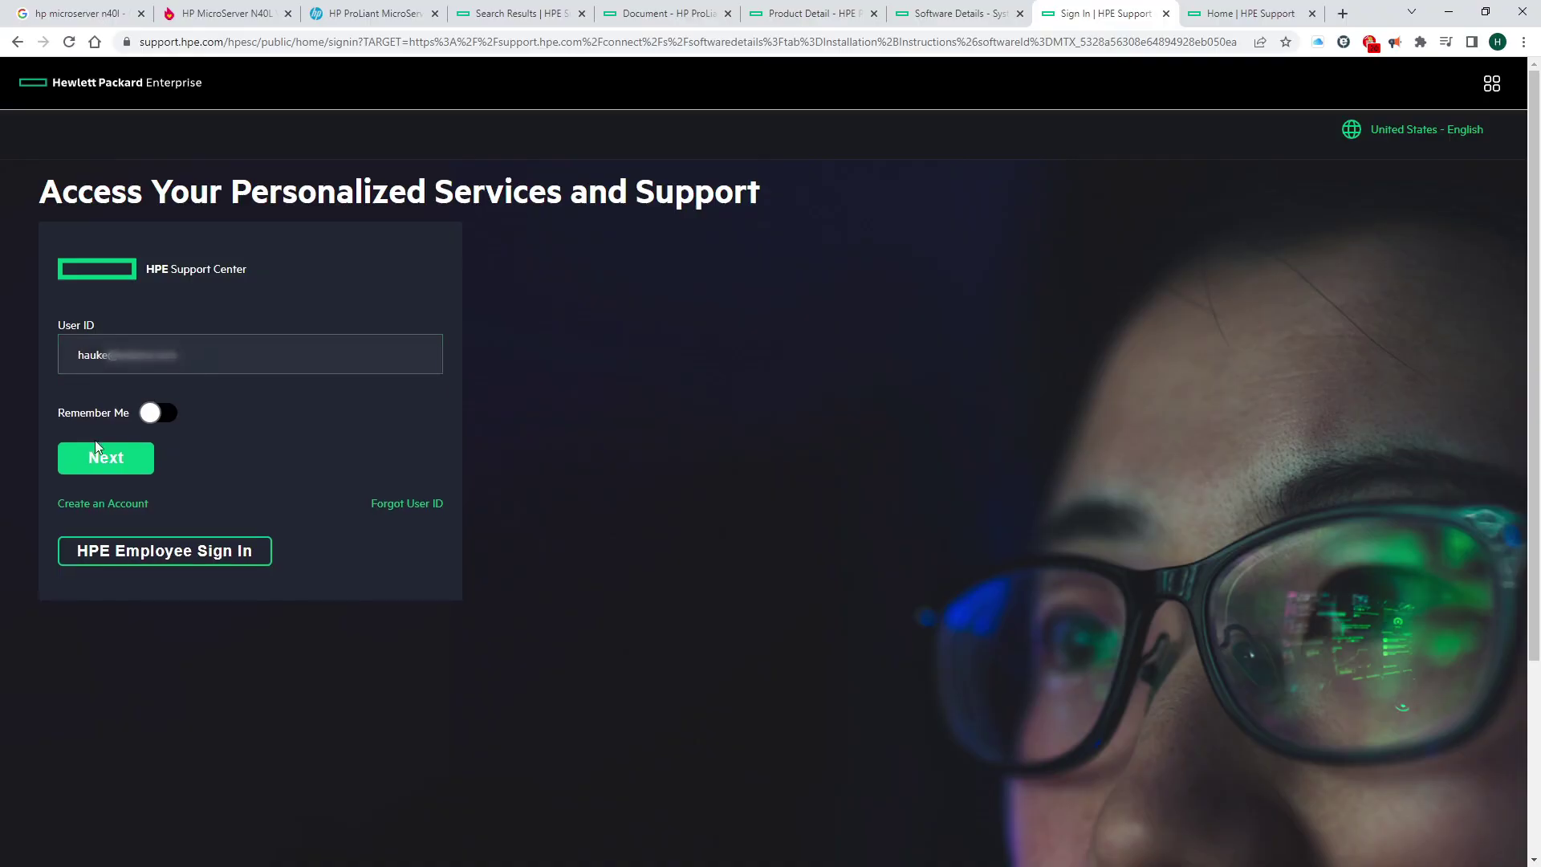
- Sign in to HPE Support Center and filter the MicroServer downloads to BIOS only
left_click(97, 451)
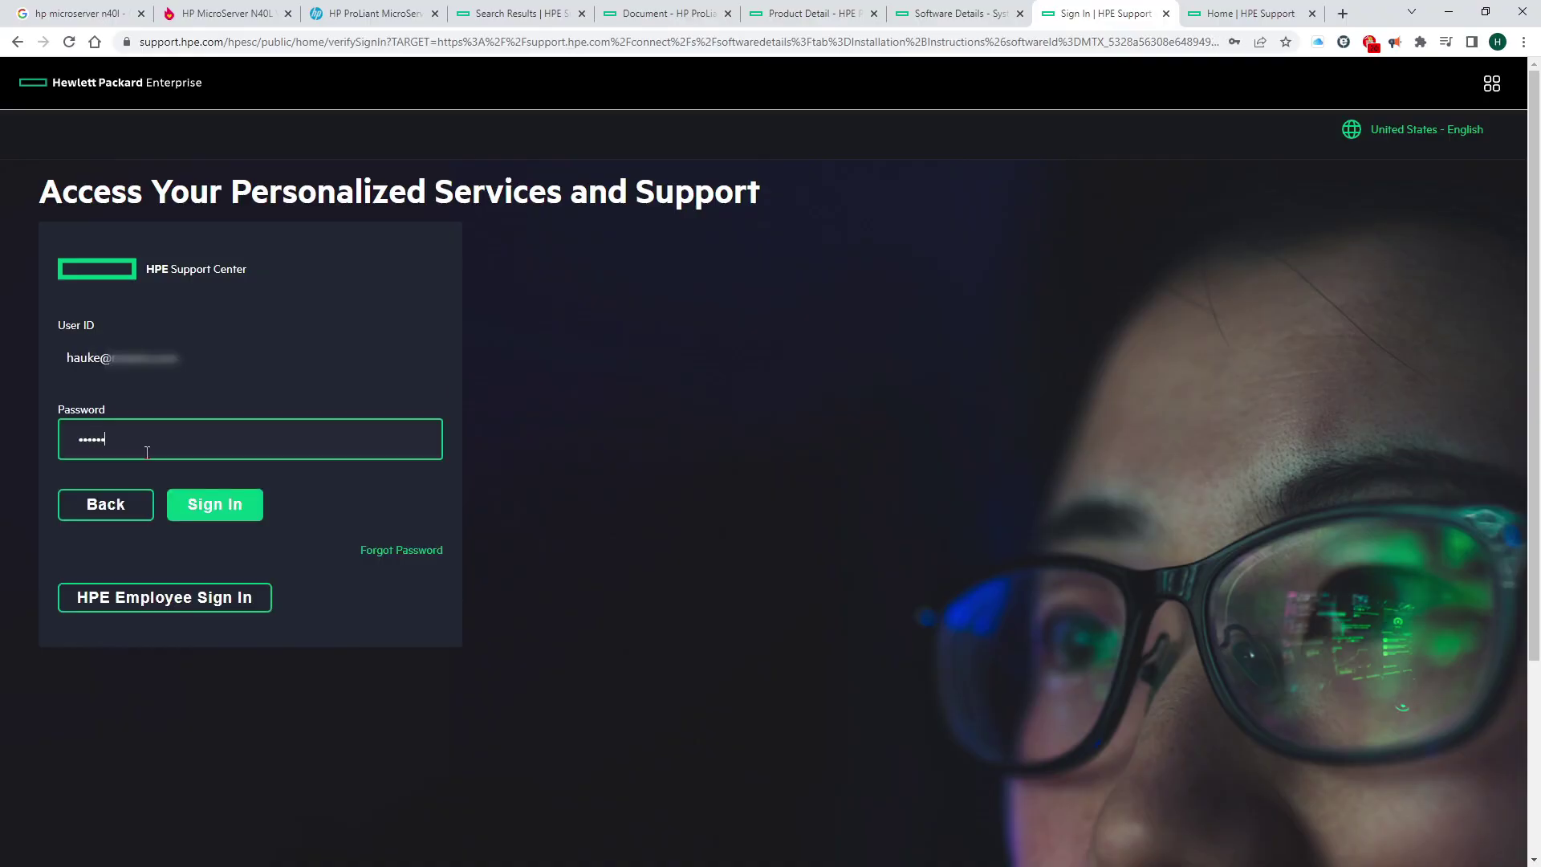
left_click(86, 564)
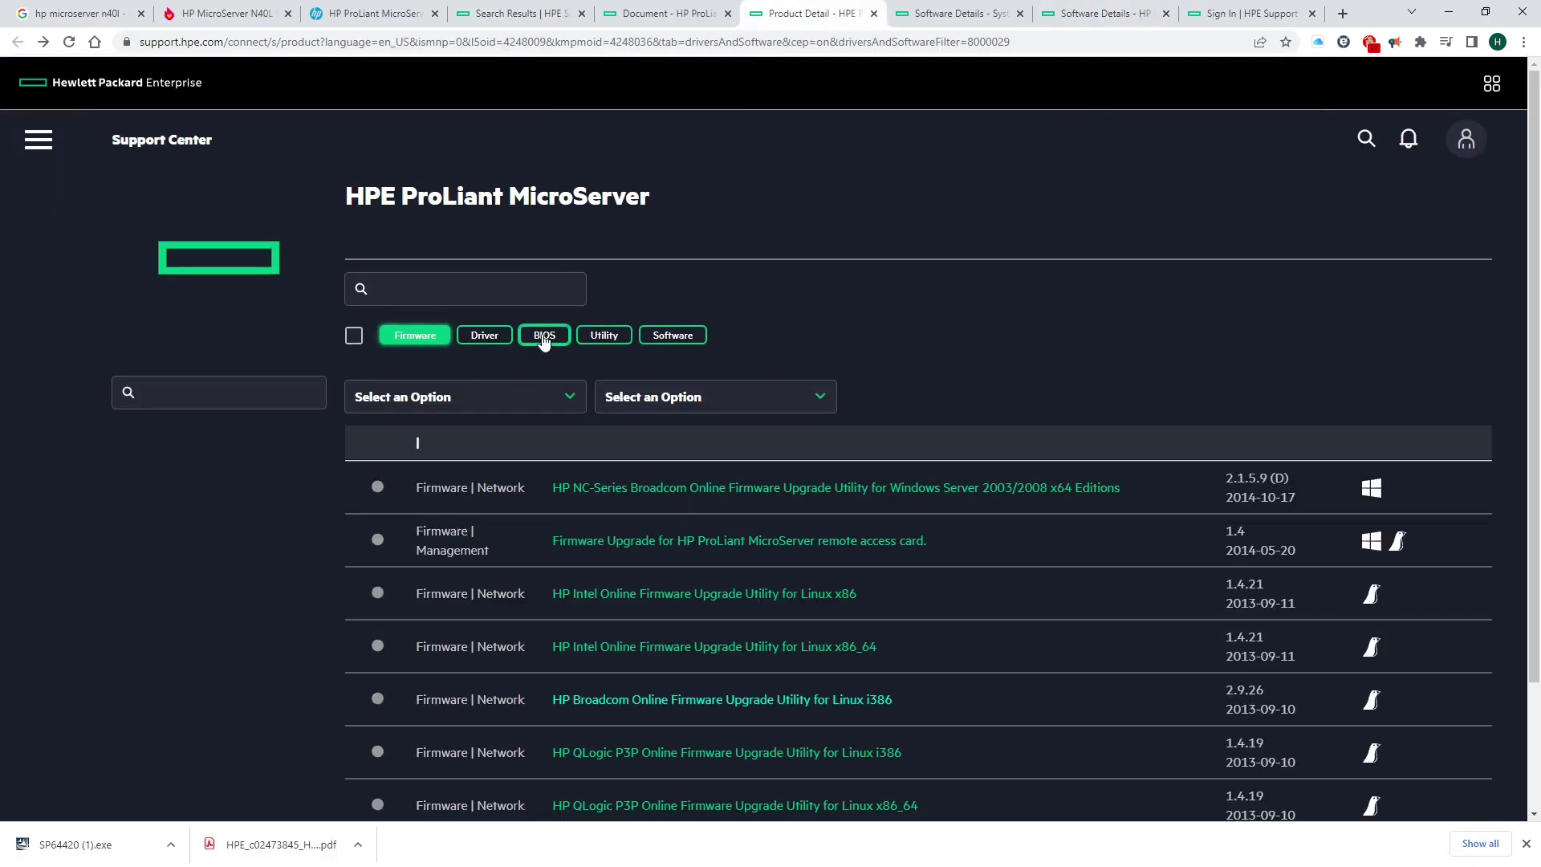
left_click(544, 337)
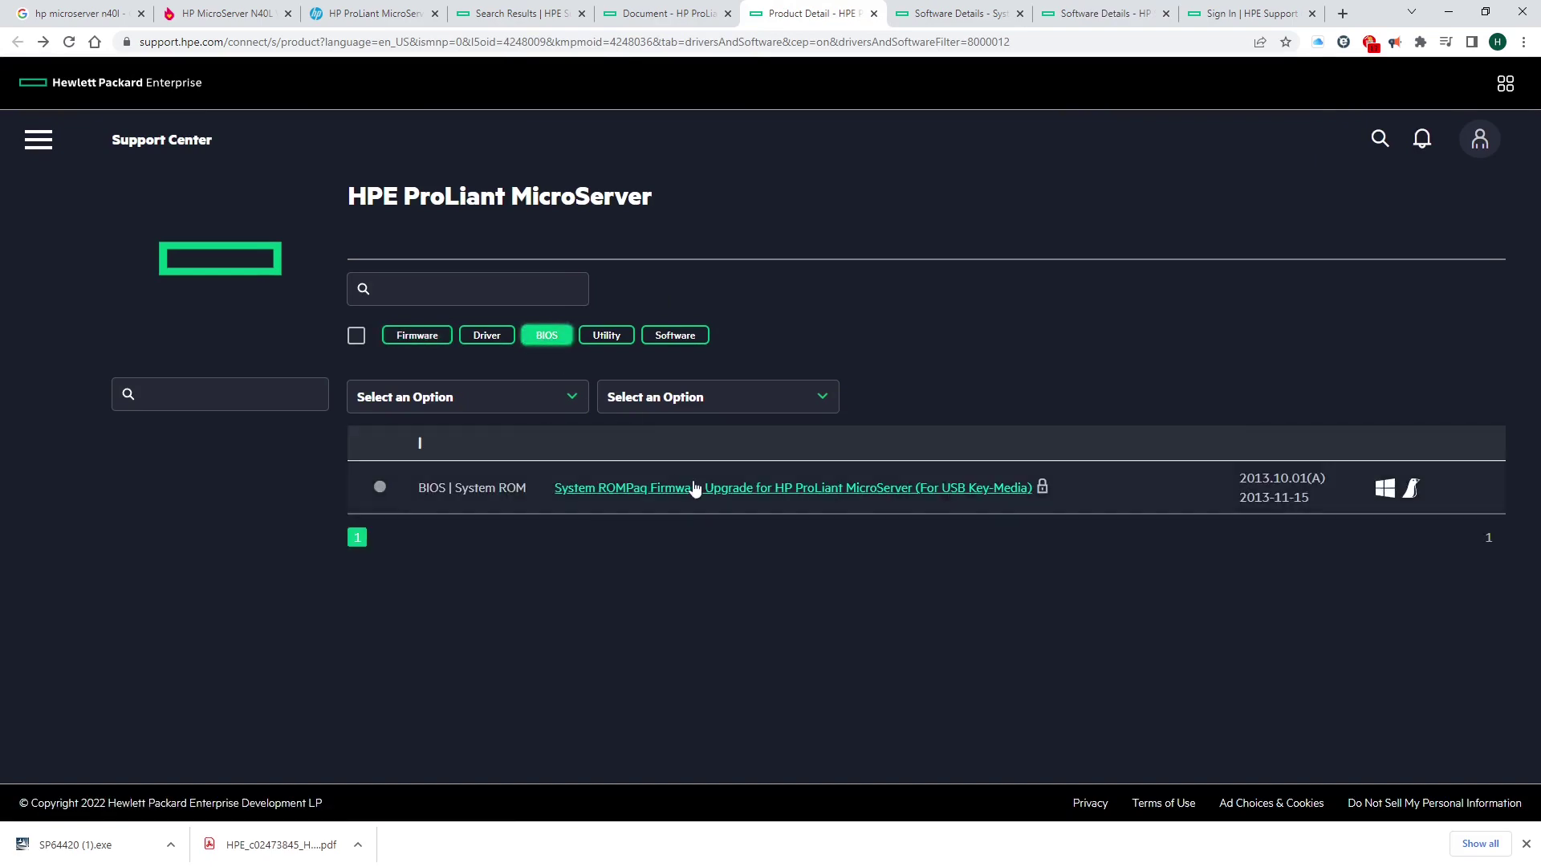
- Try to download SP64420.exe from the System ROMPaq entry, then return to the N40L wiki
left_click(695, 488)
left_click(439, 304)
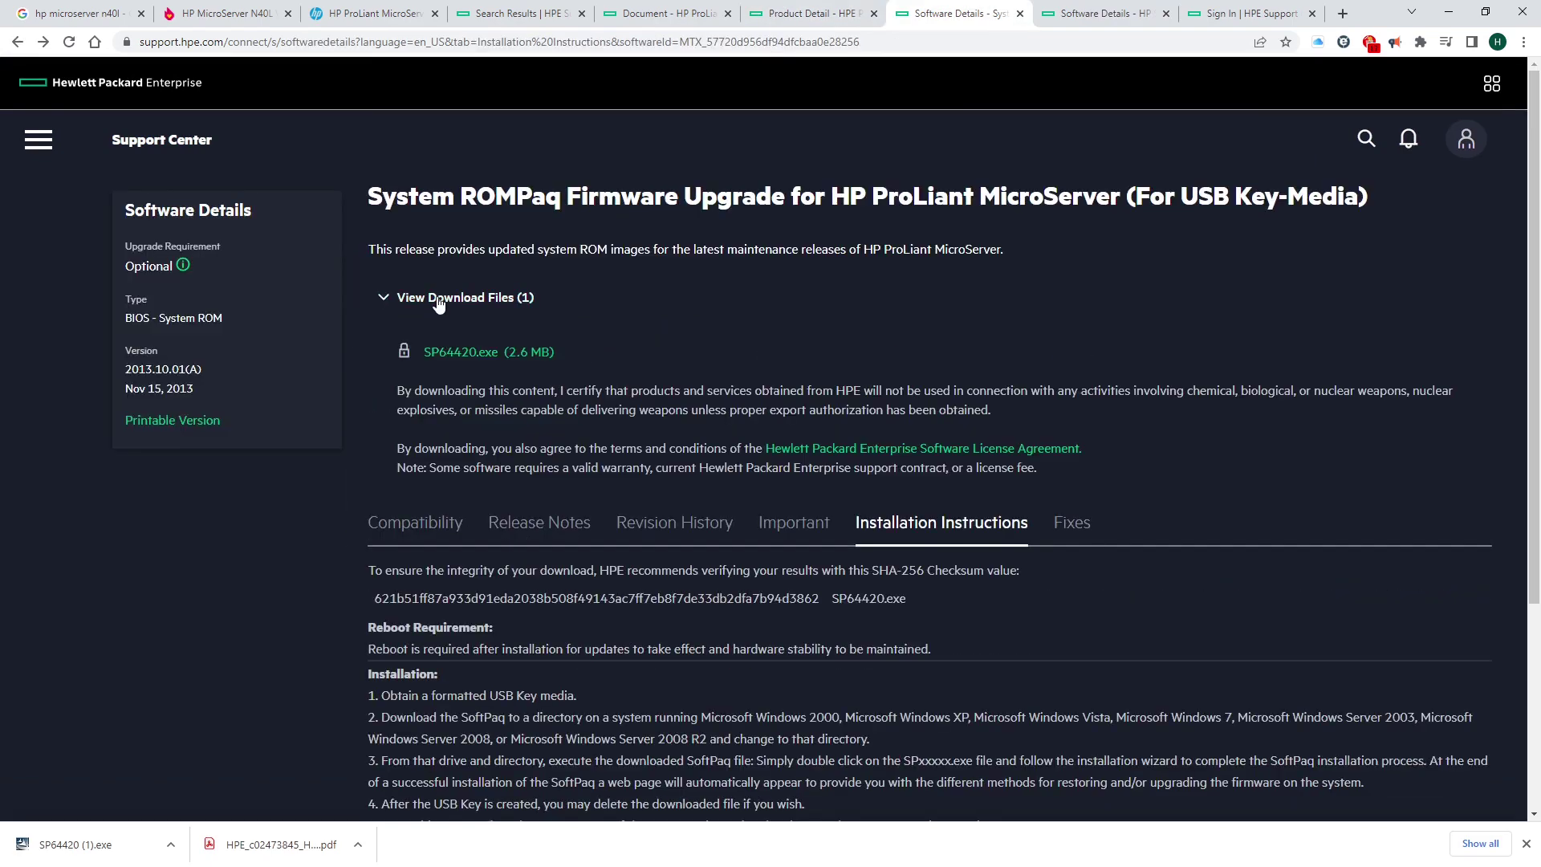
left_click(470, 353)
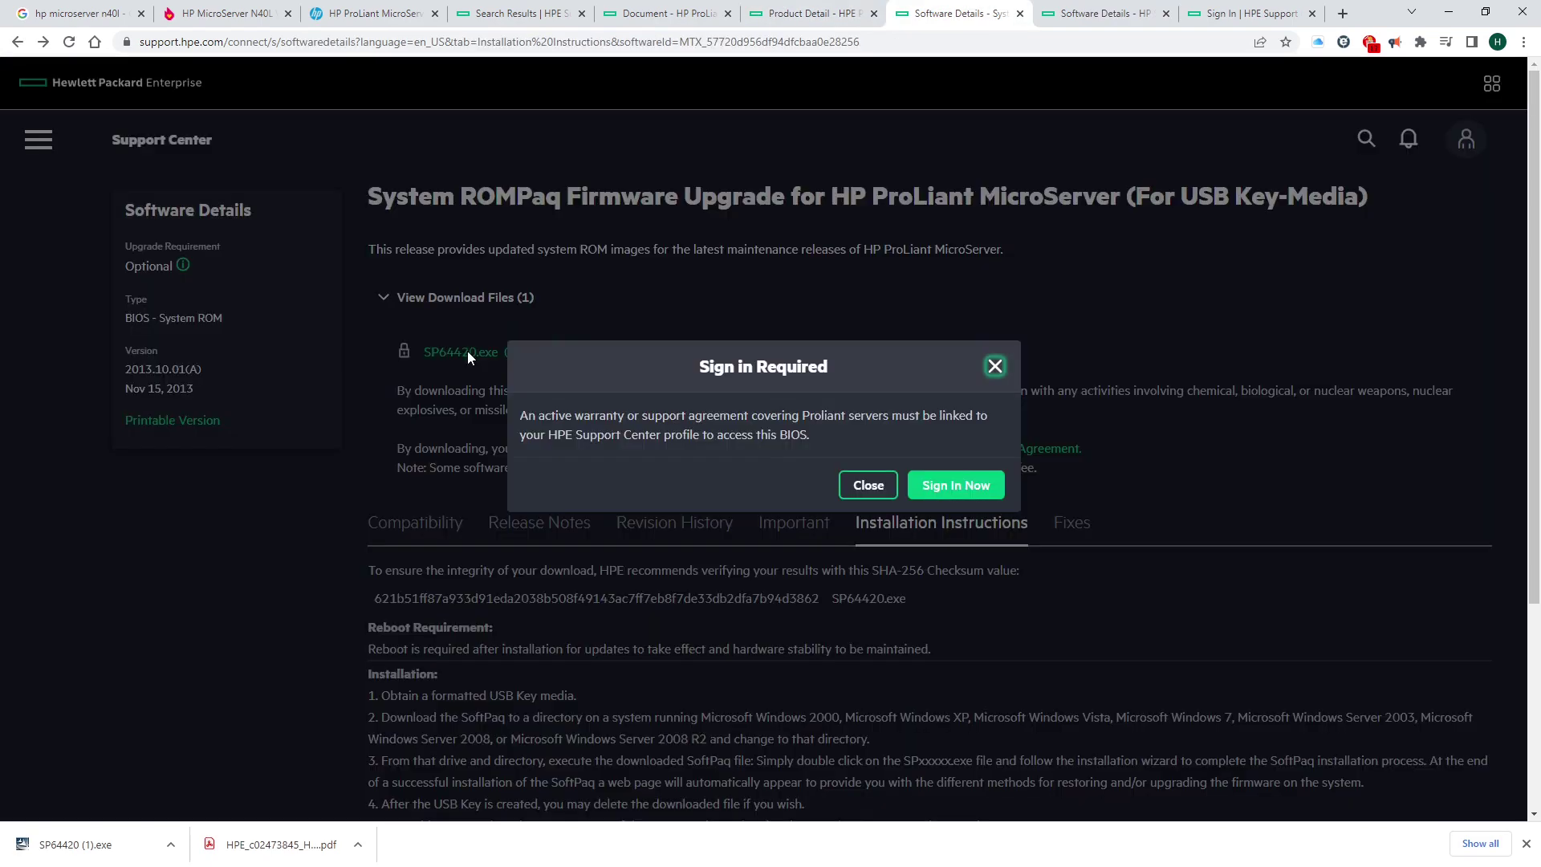
left_click(867, 486)
key("ctrl+2")
scroll(406, 433, "down", 5)
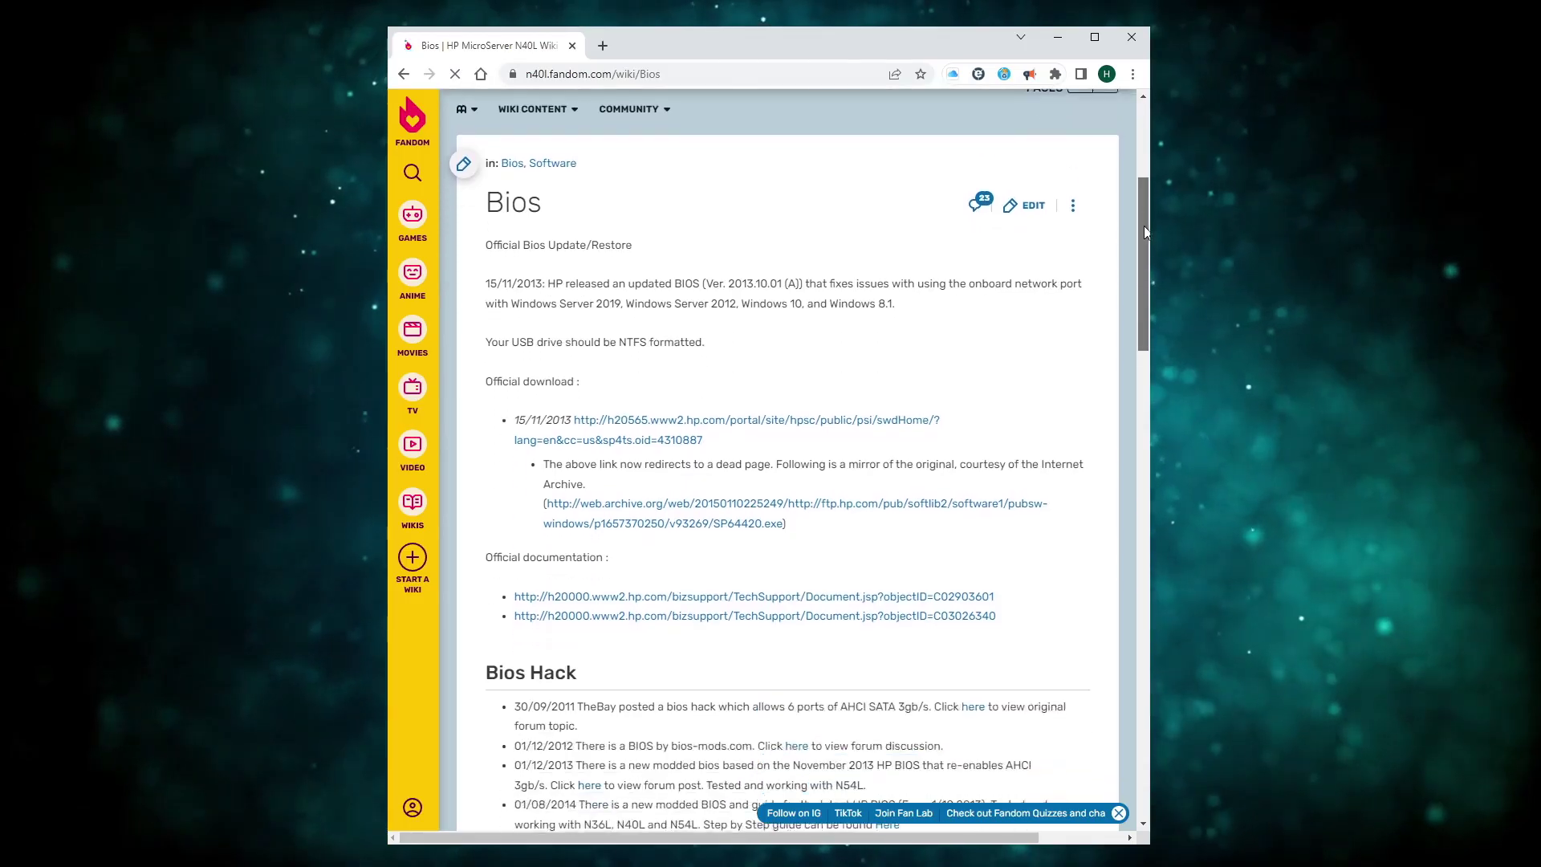
- Find the wiki's Bios Hack list and follow the step-by-step modified BIOS guide link
scroll(1009, 431, "down", 5)
scroll(1009, 431, "down", 2)
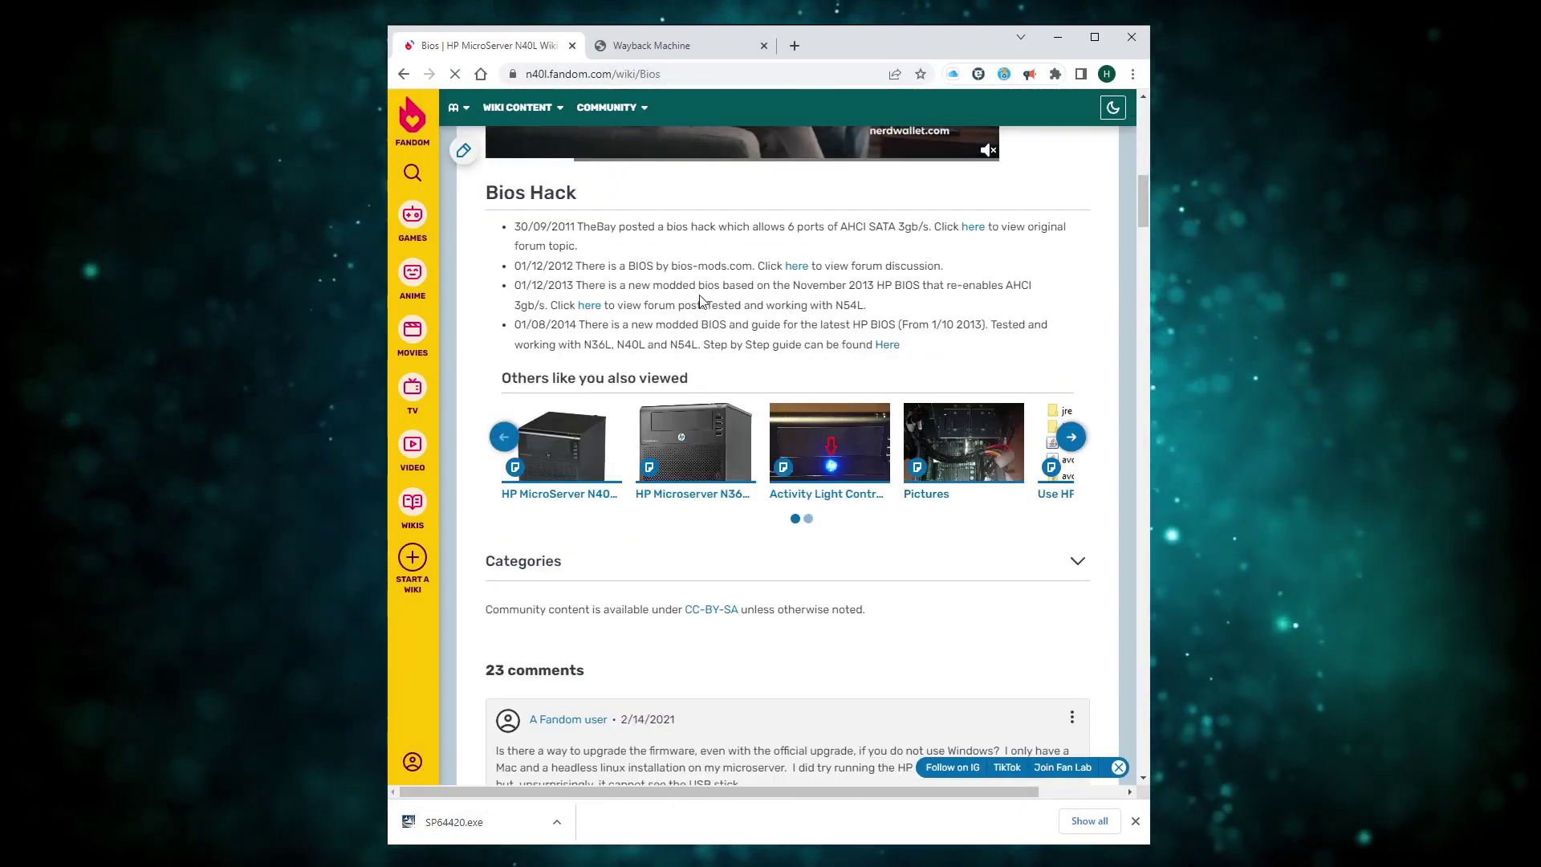
left_click_drag(484, 191, 597, 229)
left_click_drag(746, 251, 895, 346)
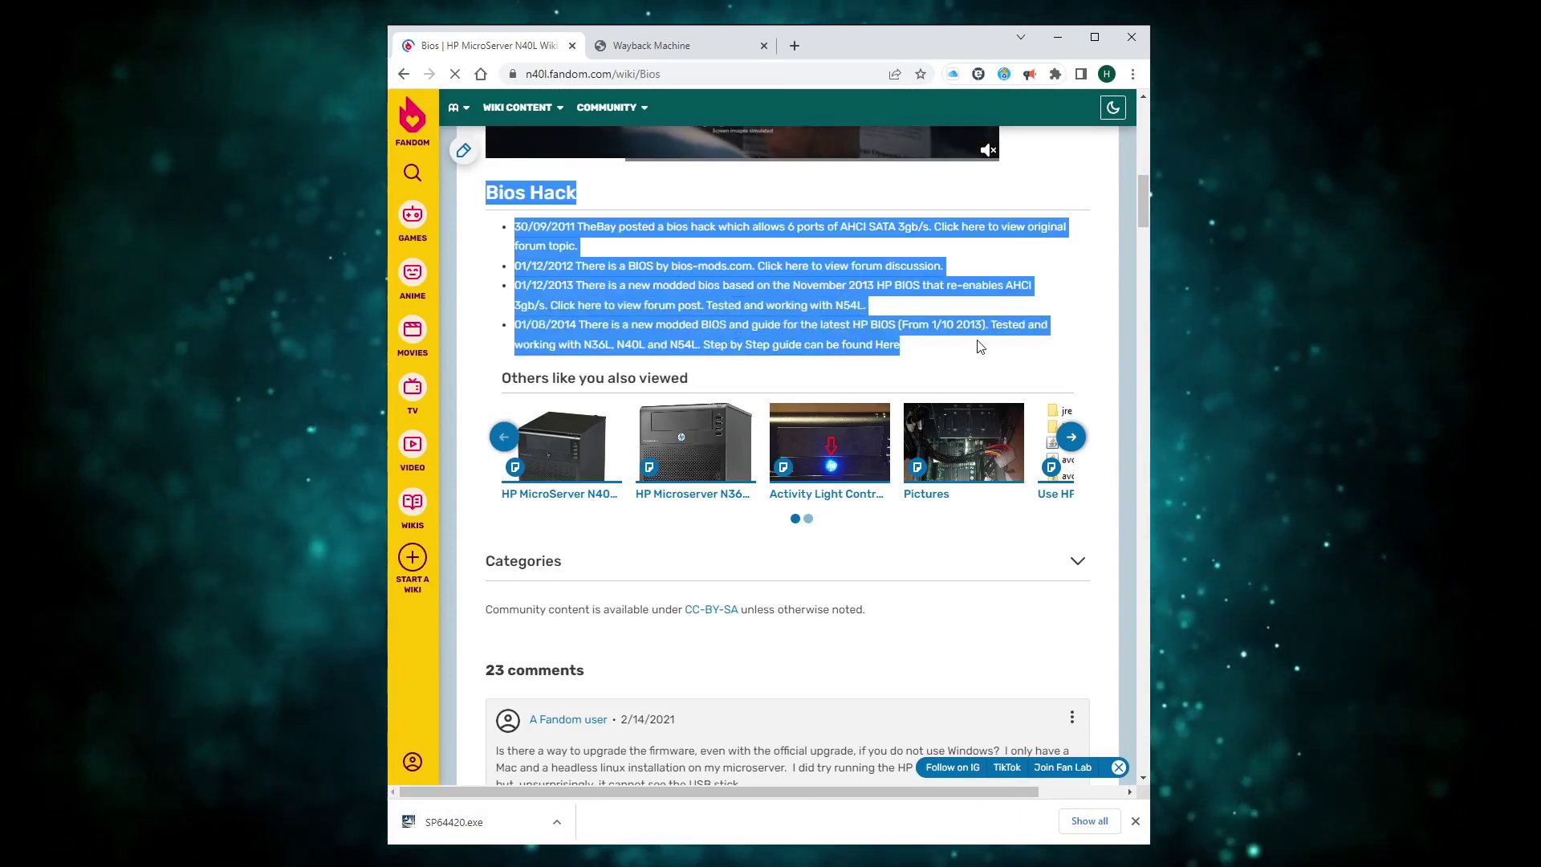
left_click(884, 349)
left_click(884, 348)
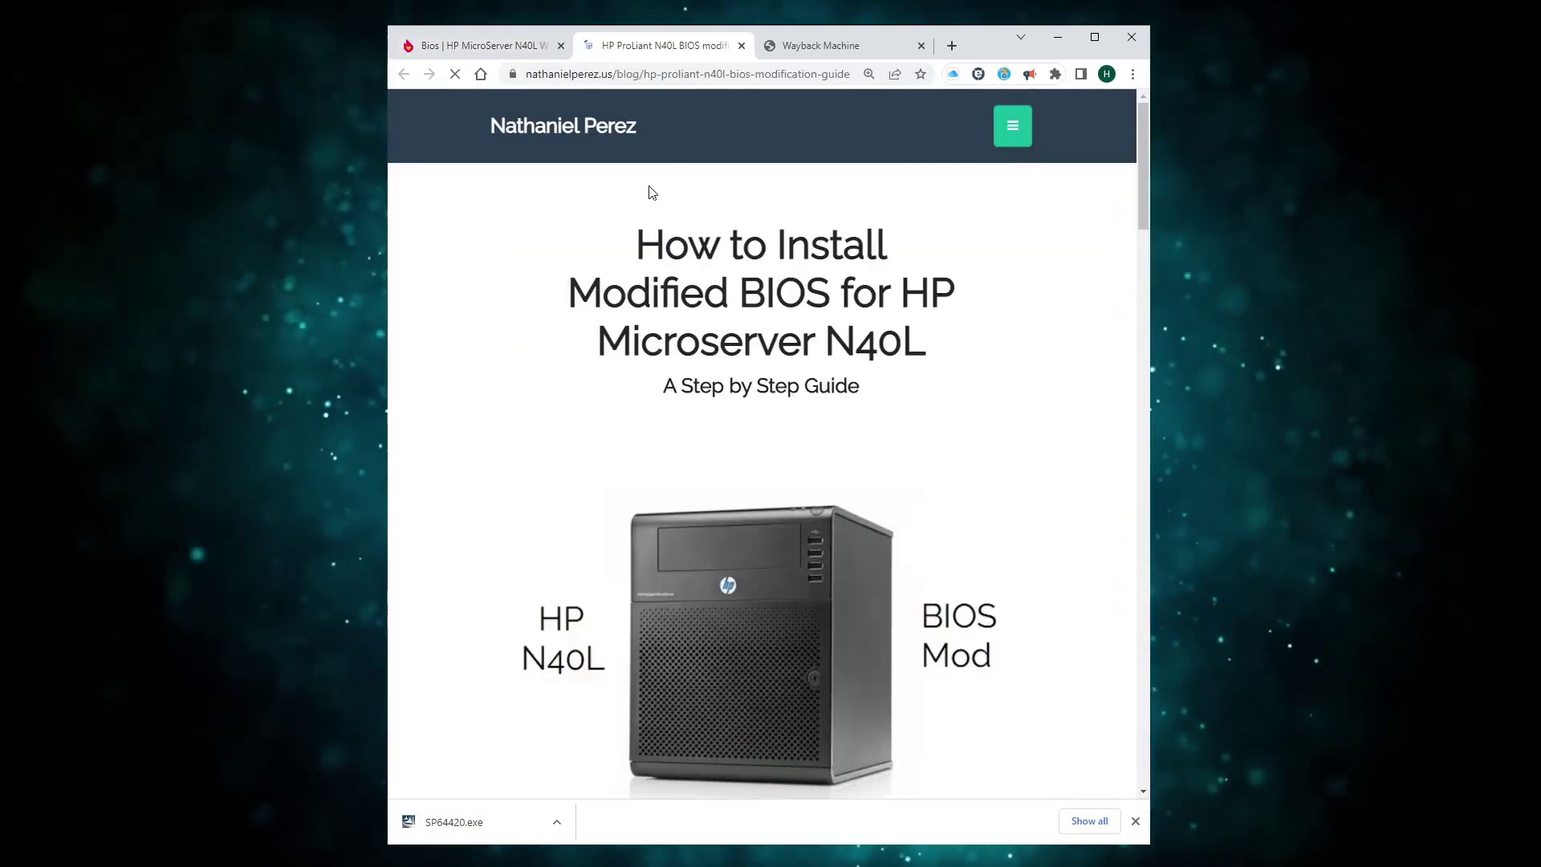
- Download N40L-Mod-Files.zip from the guide and open it in WinRAR, selecting SP64420.exe
scroll(1148, 282, "down", 15)
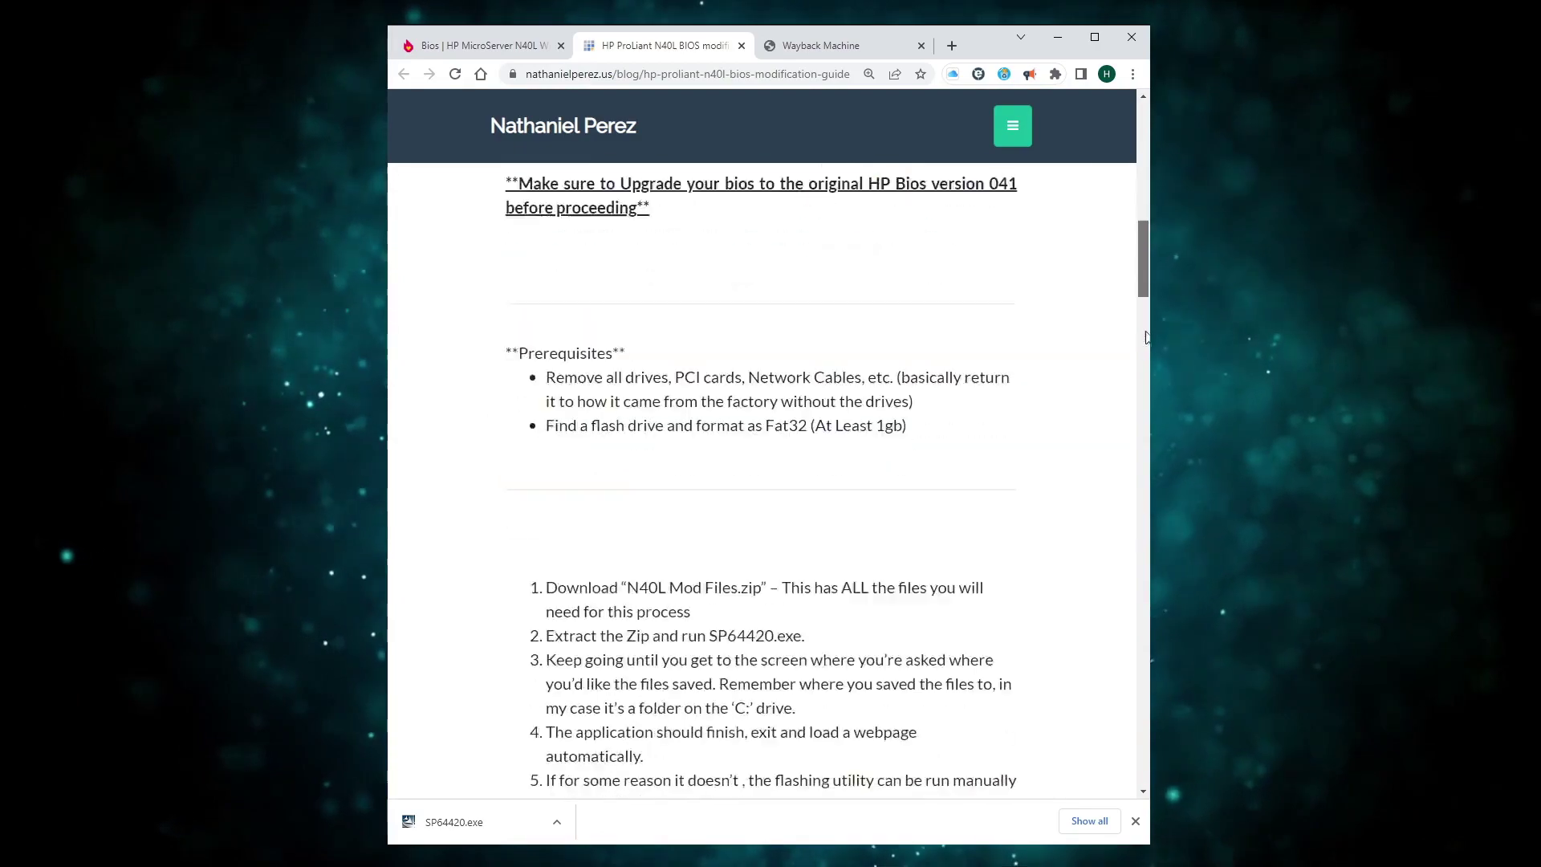
scroll(1147, 349, "down", 15)
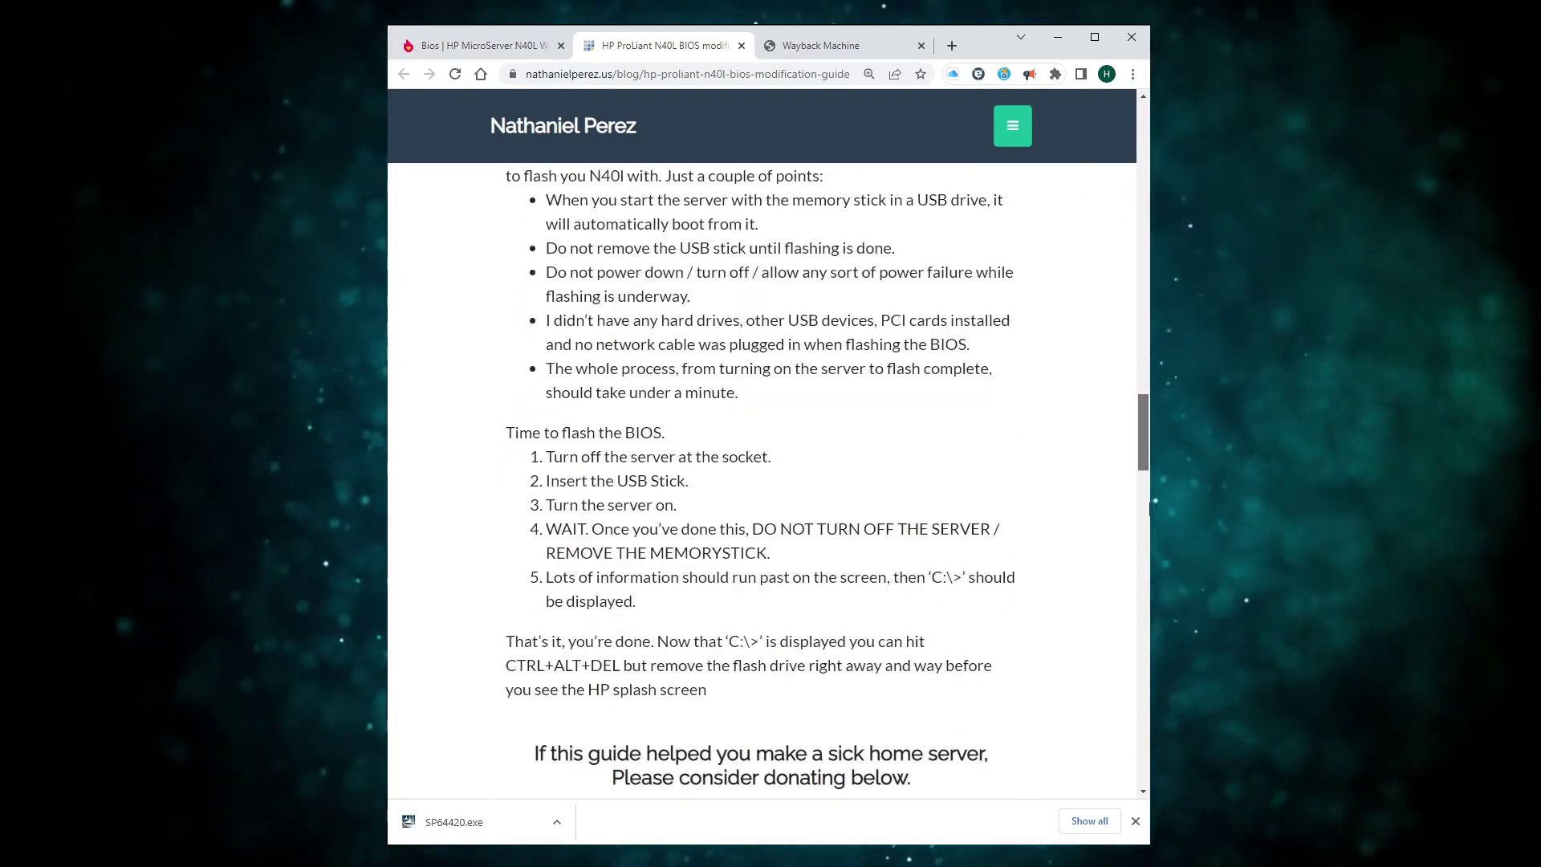
scroll(823, 529, "up", 20)
left_click(765, 582)
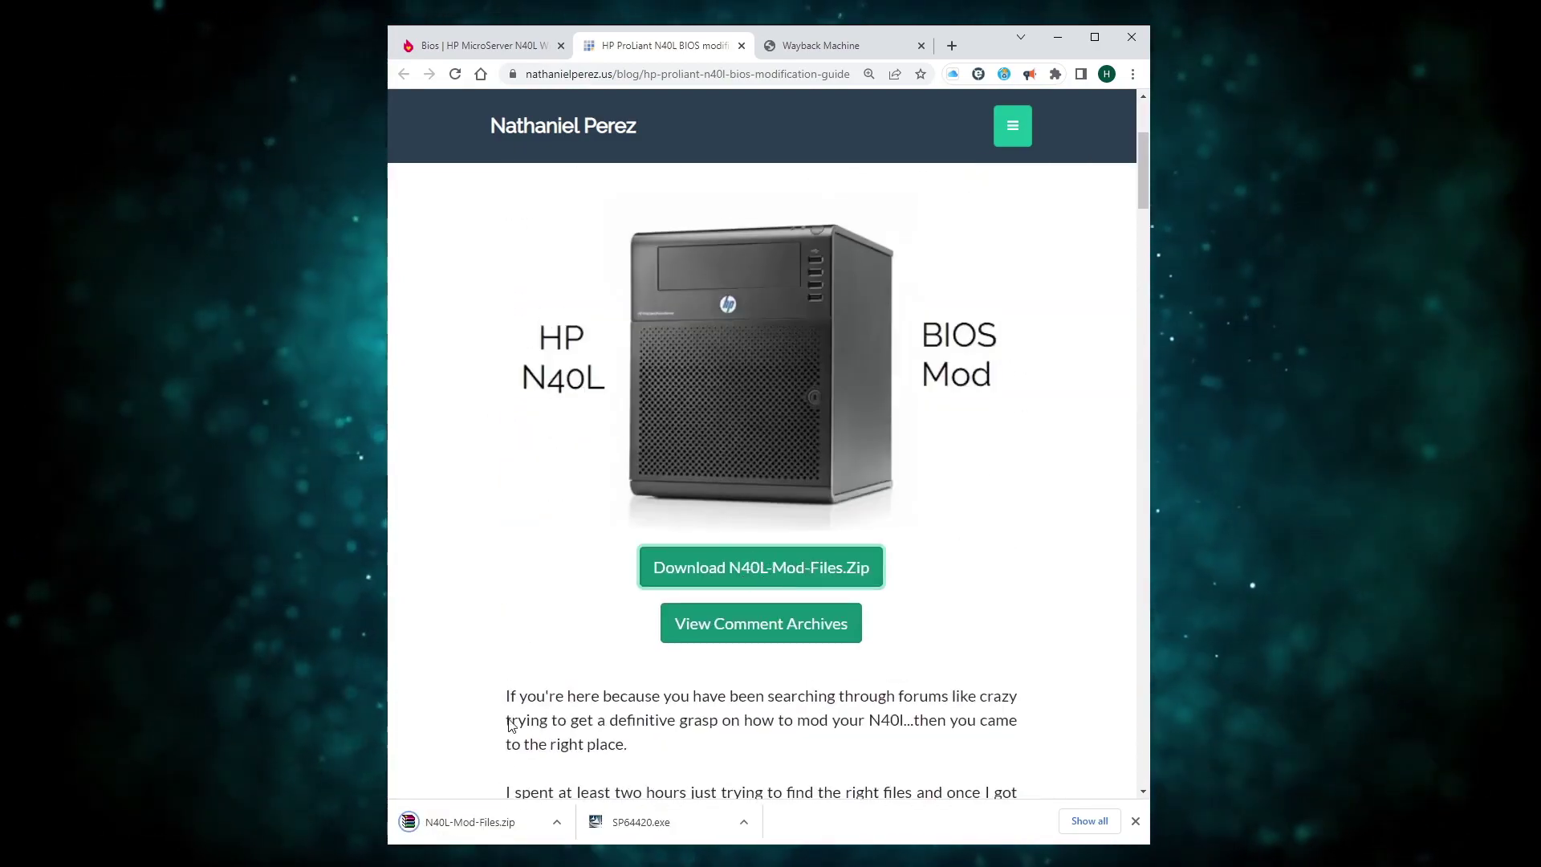
left_click(475, 821)
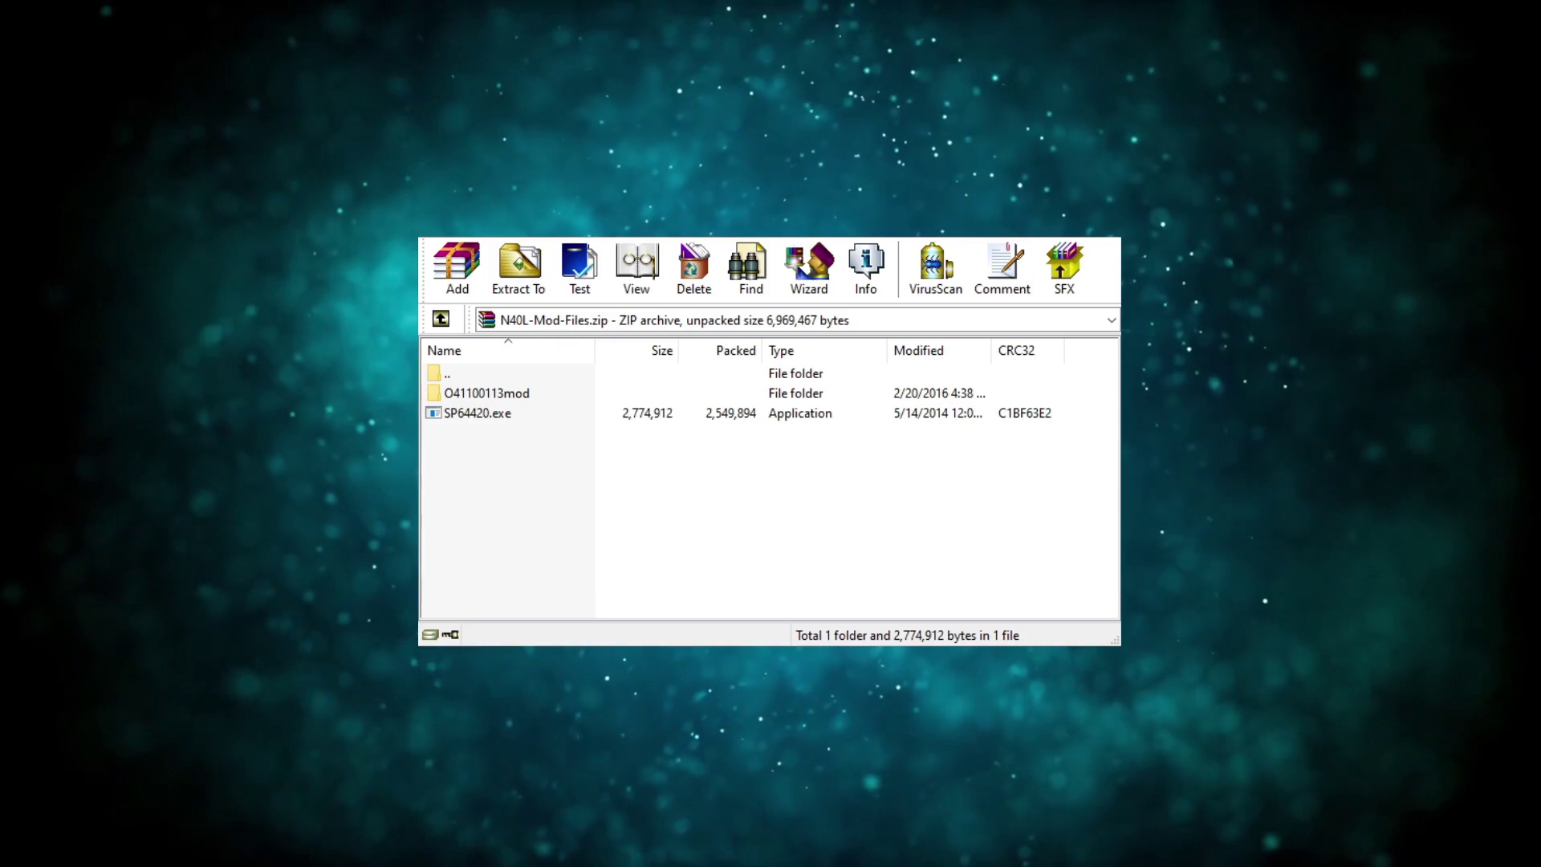
left_click(462, 414)
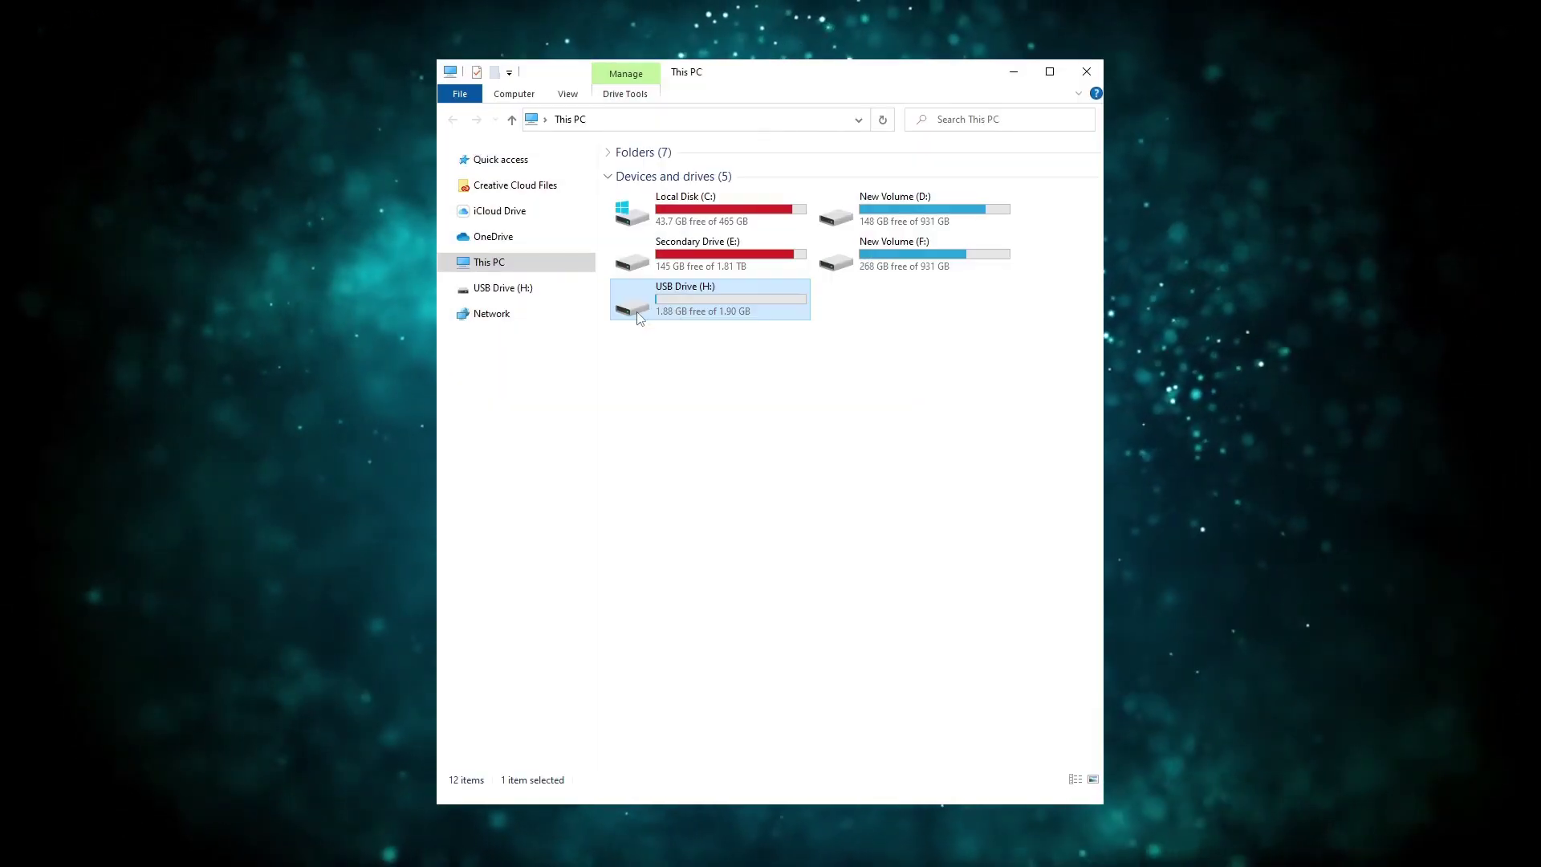
- Quick-format USB Drive (H:) with the NTFS file system, confirming the data erase
right_click(640, 313)
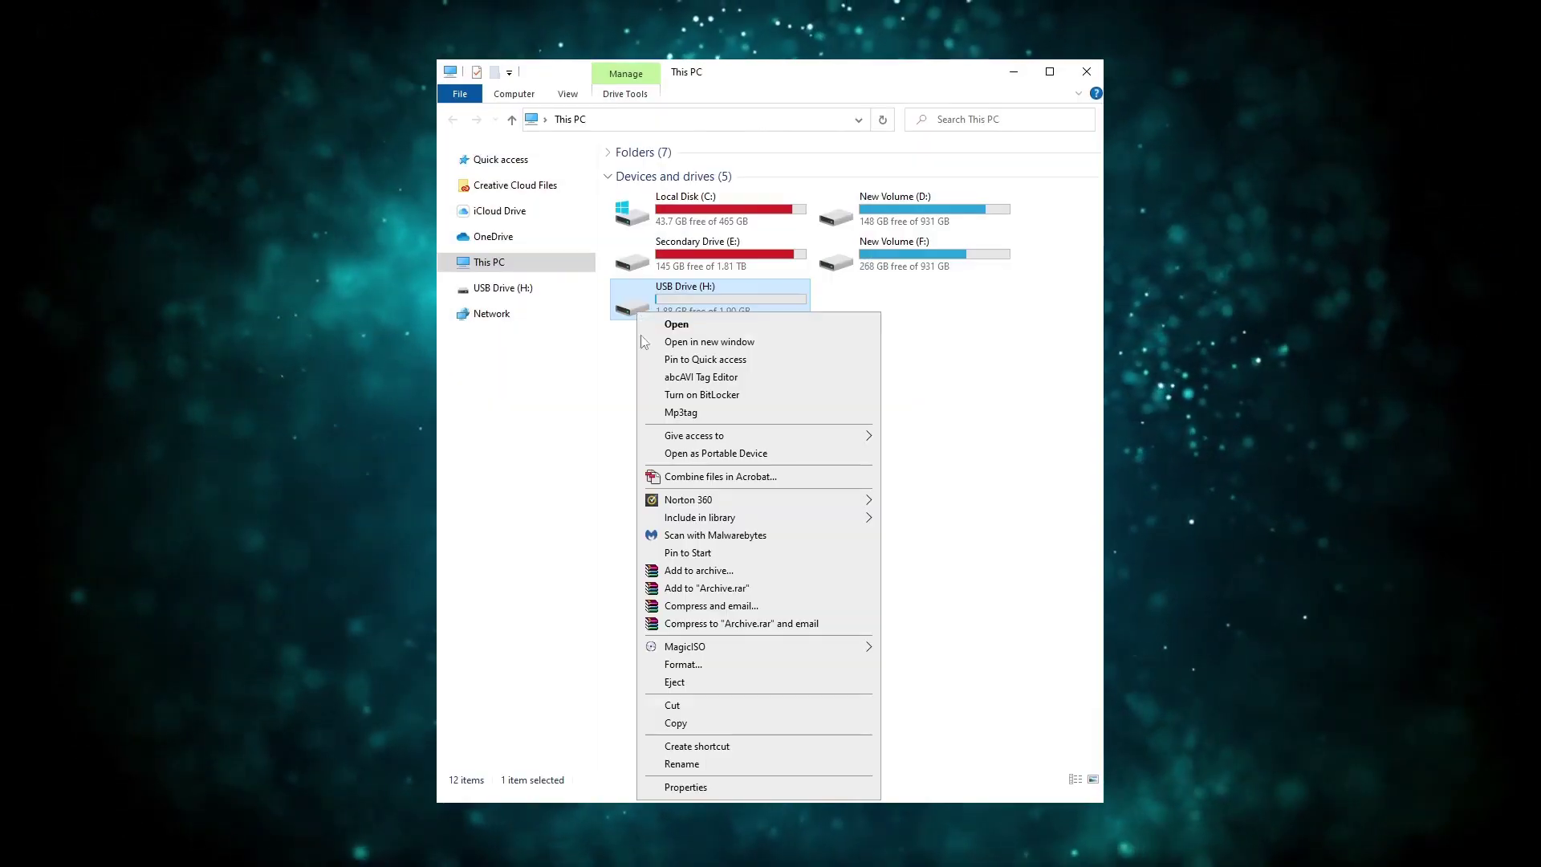
left_click(678, 664)
left_click(550, 322)
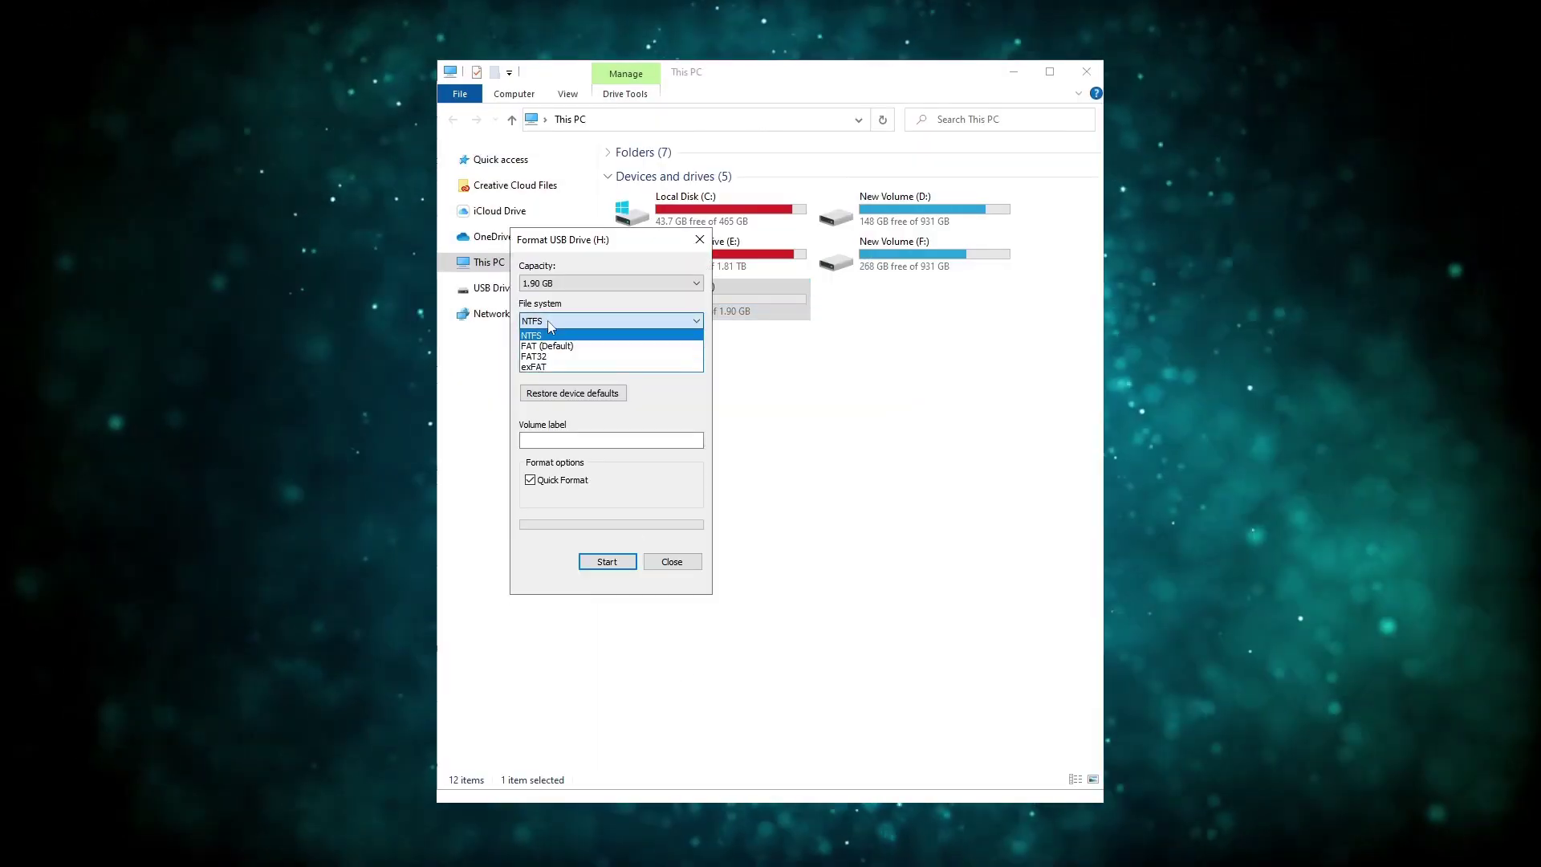
left_click(552, 335)
left_click(616, 563)
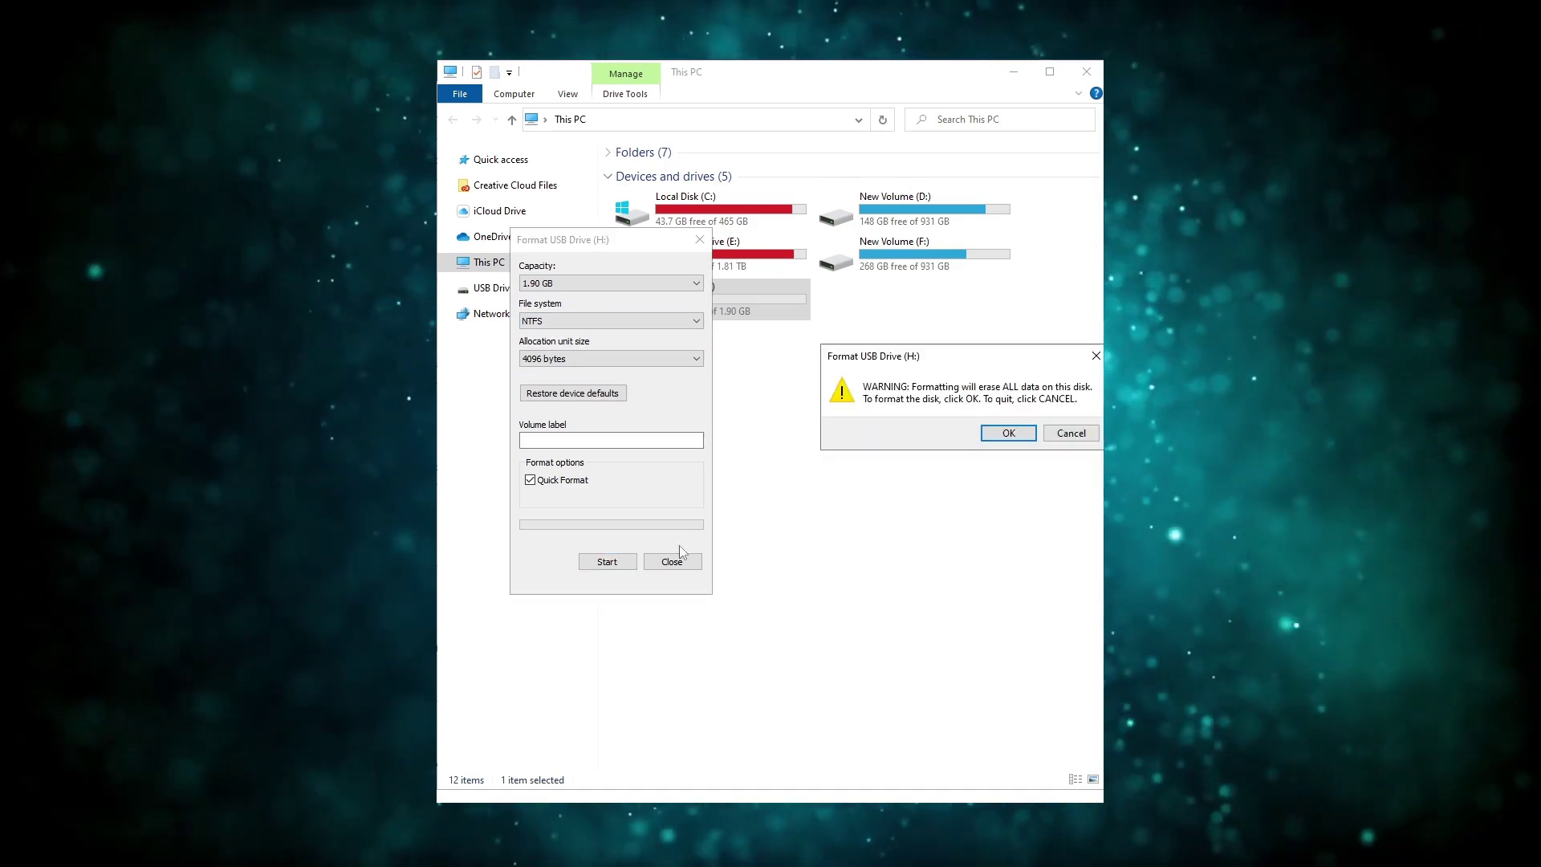
left_click(1009, 436)
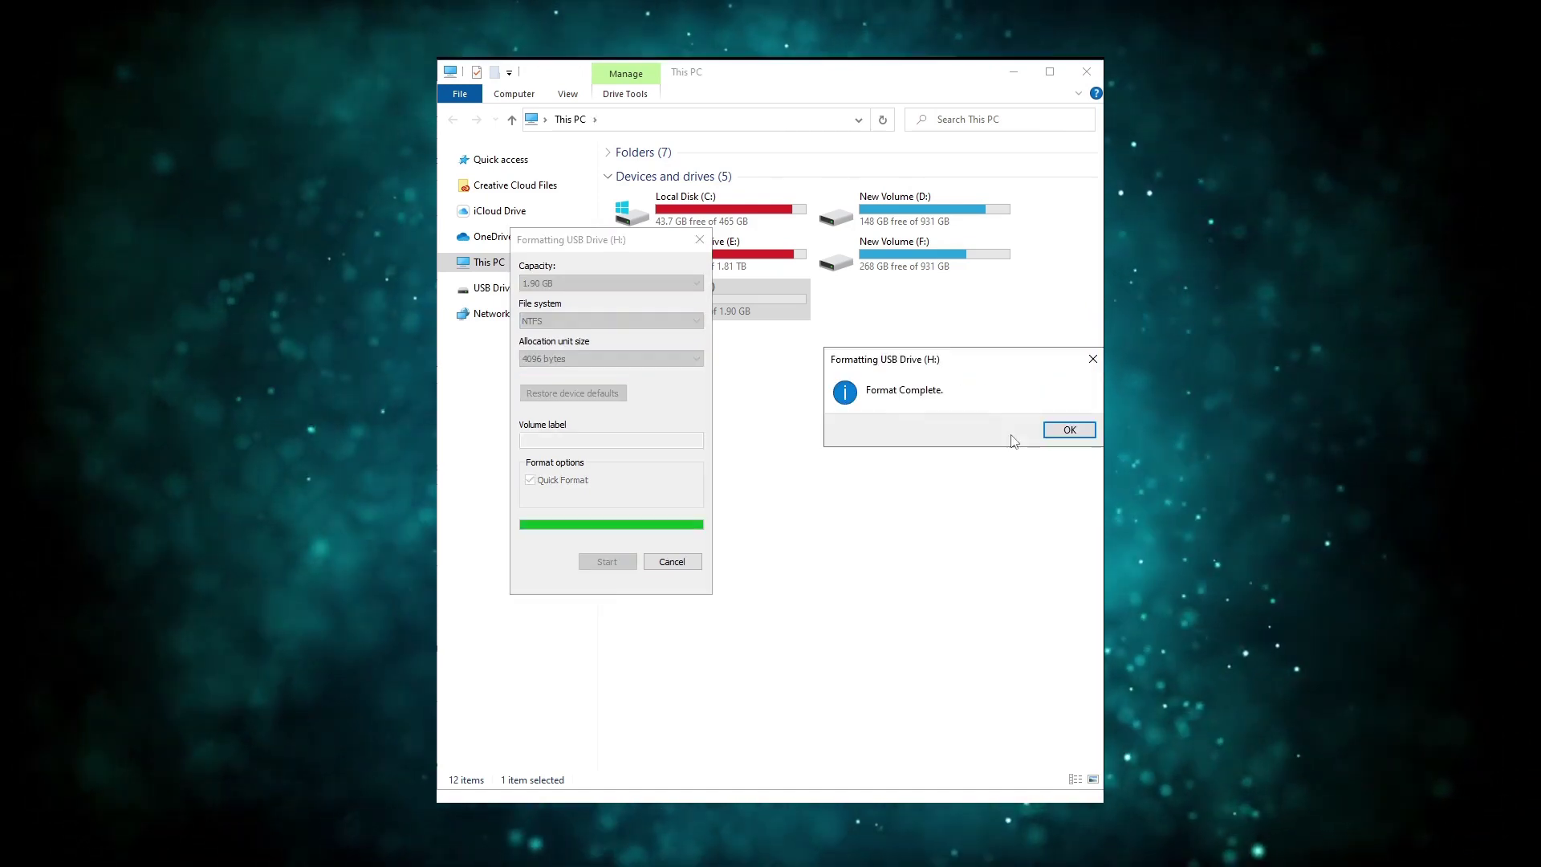
key("Return")
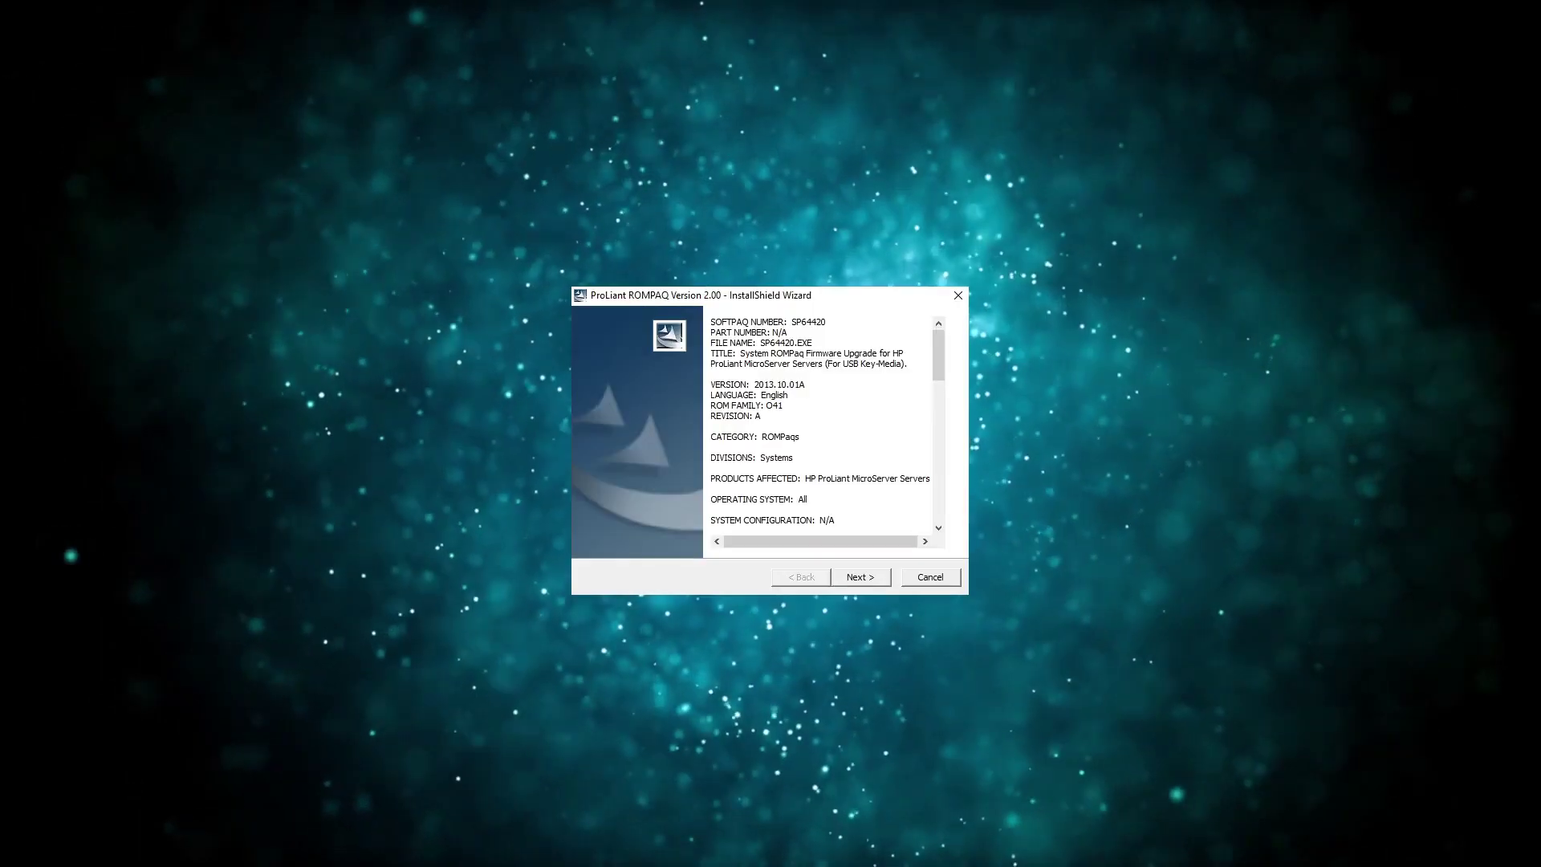
- Accept the ROMPaq licence, extract to the default C:\SWSetup\SP64420 folder, and run HPQUSB.exe
left_click(859, 577)
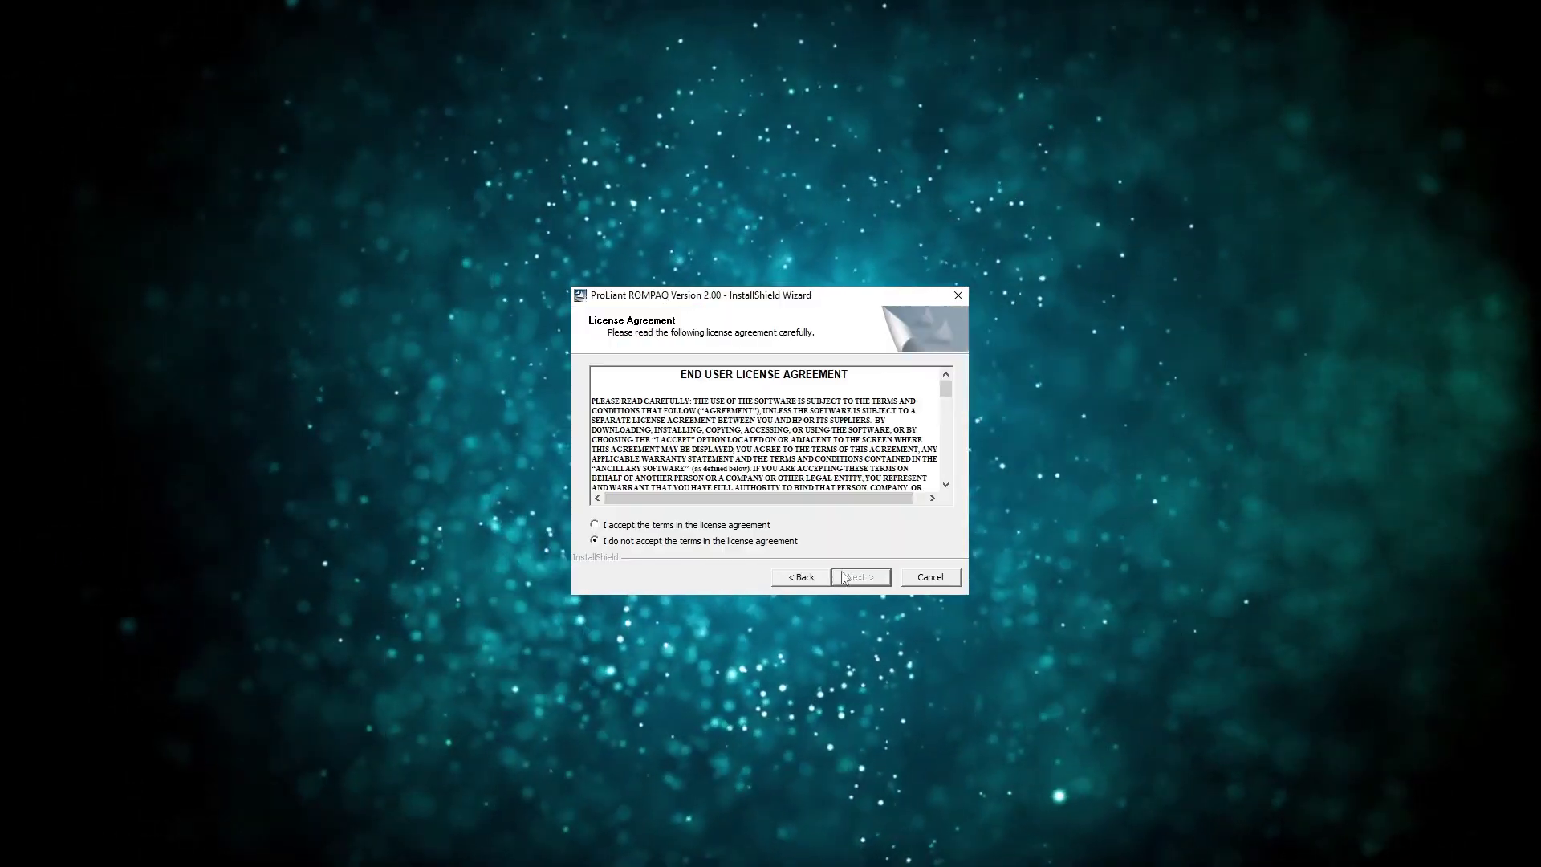
left_click(595, 525)
left_click(844, 582)
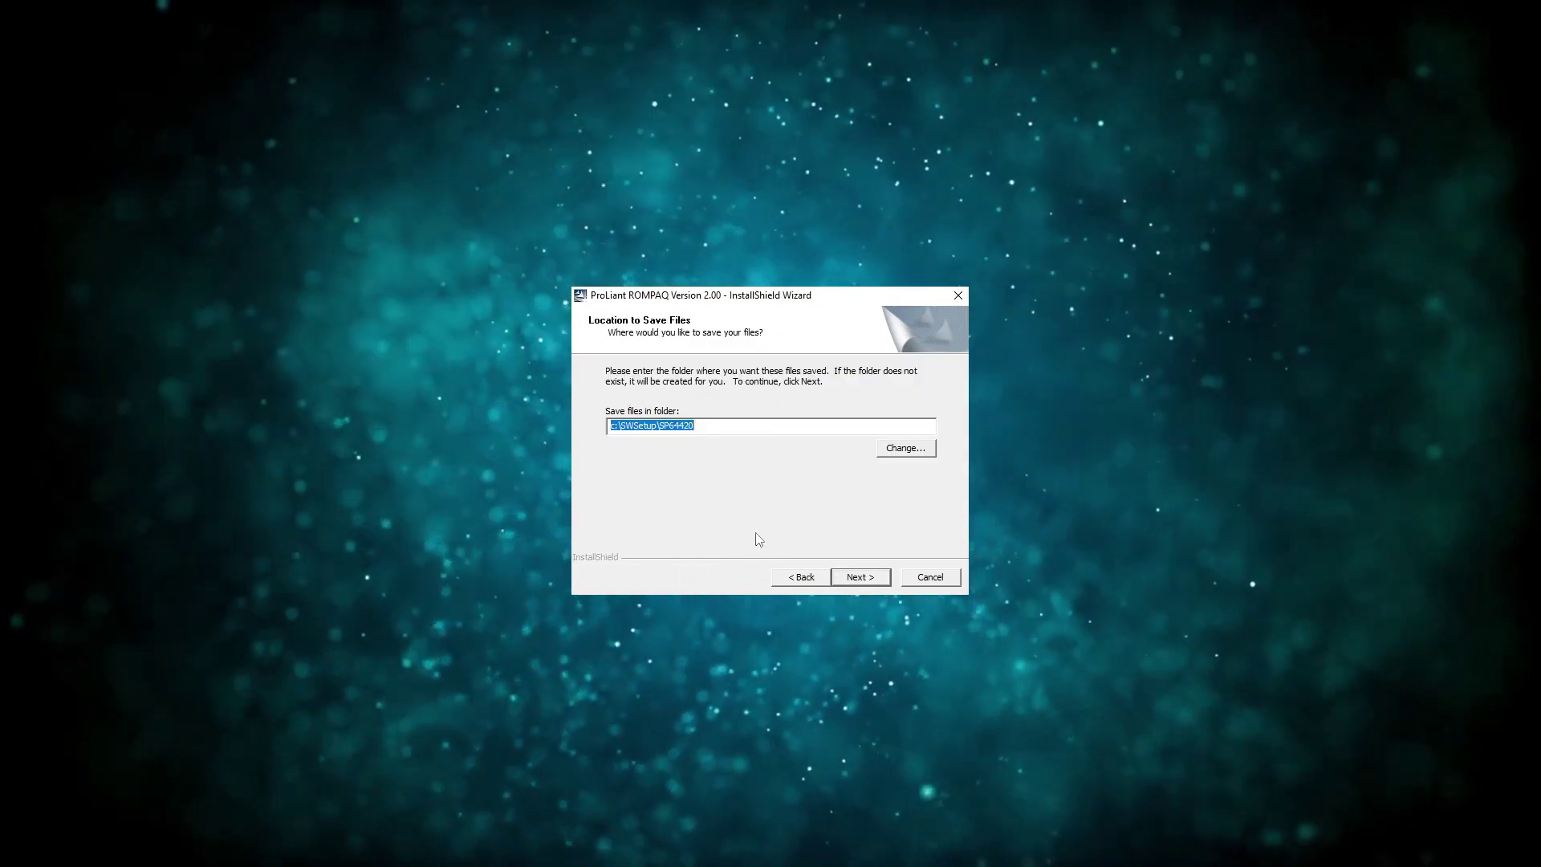
left_click(860, 578)
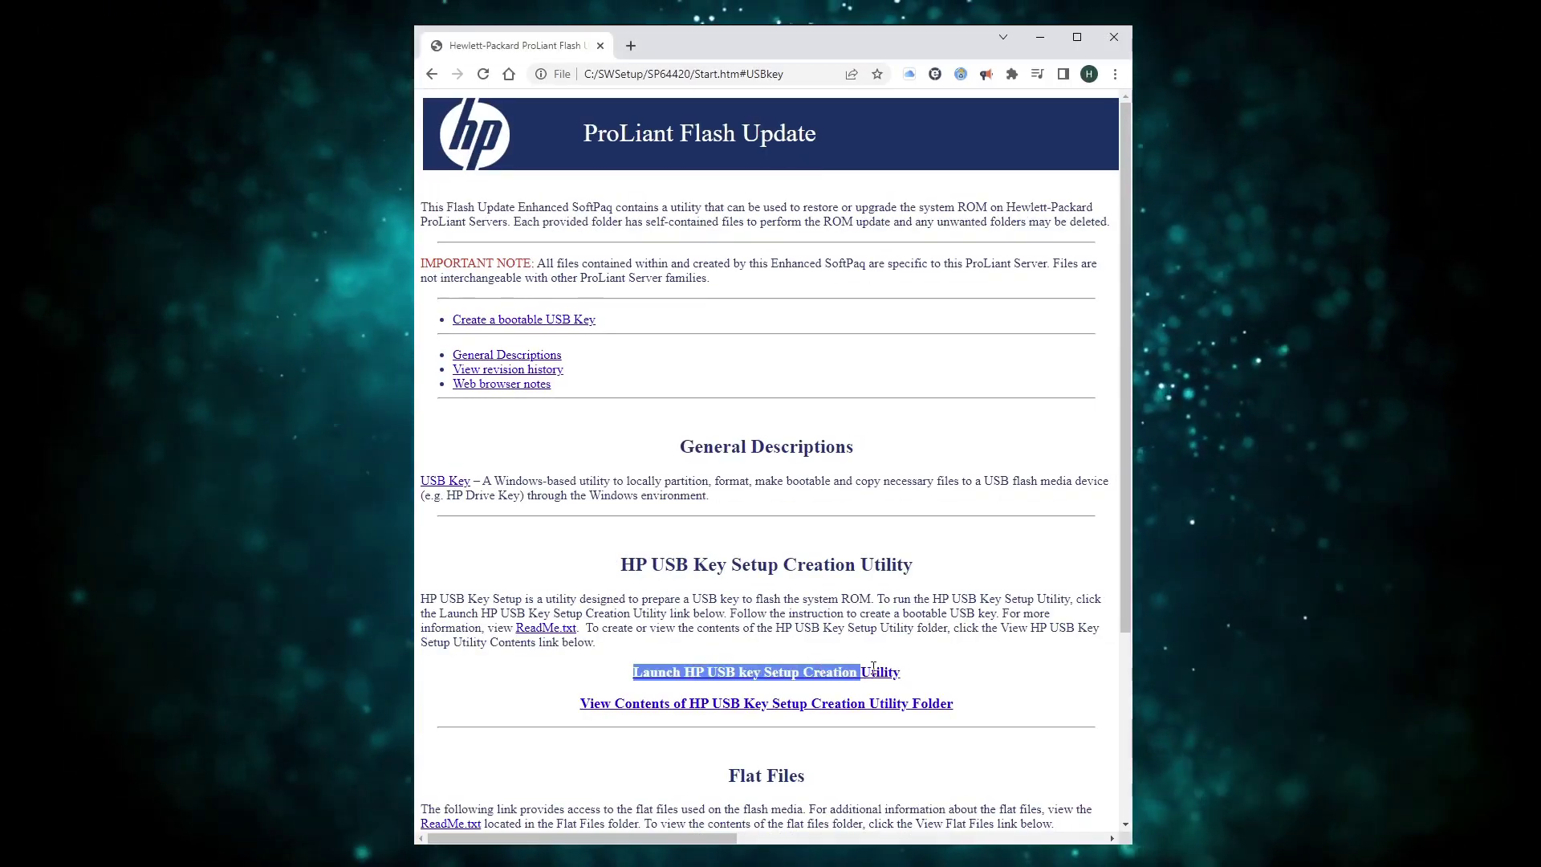
left_click(739, 677)
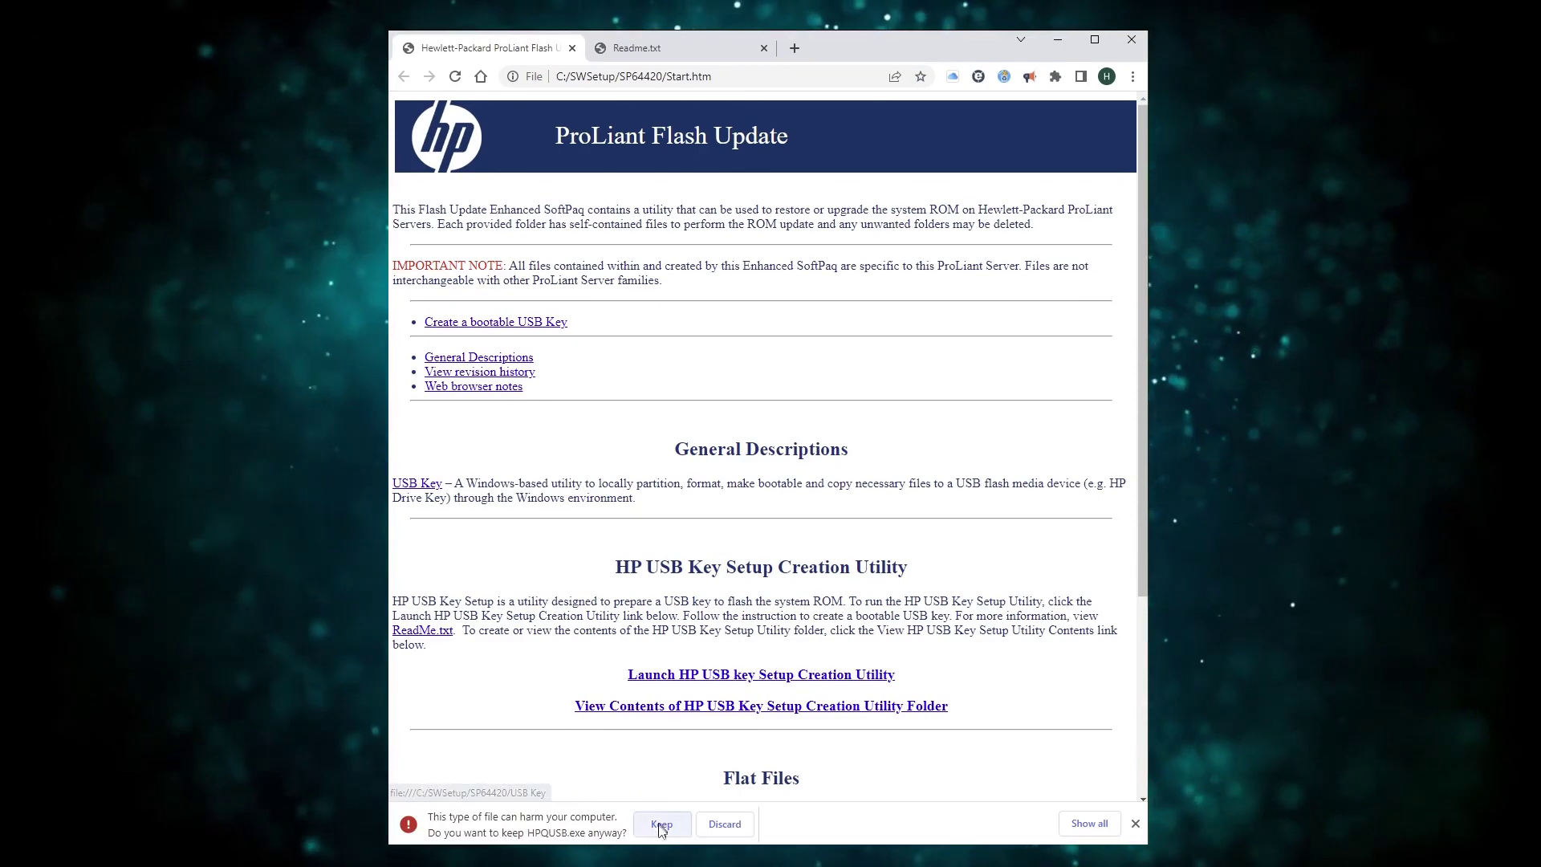
left_click(661, 824)
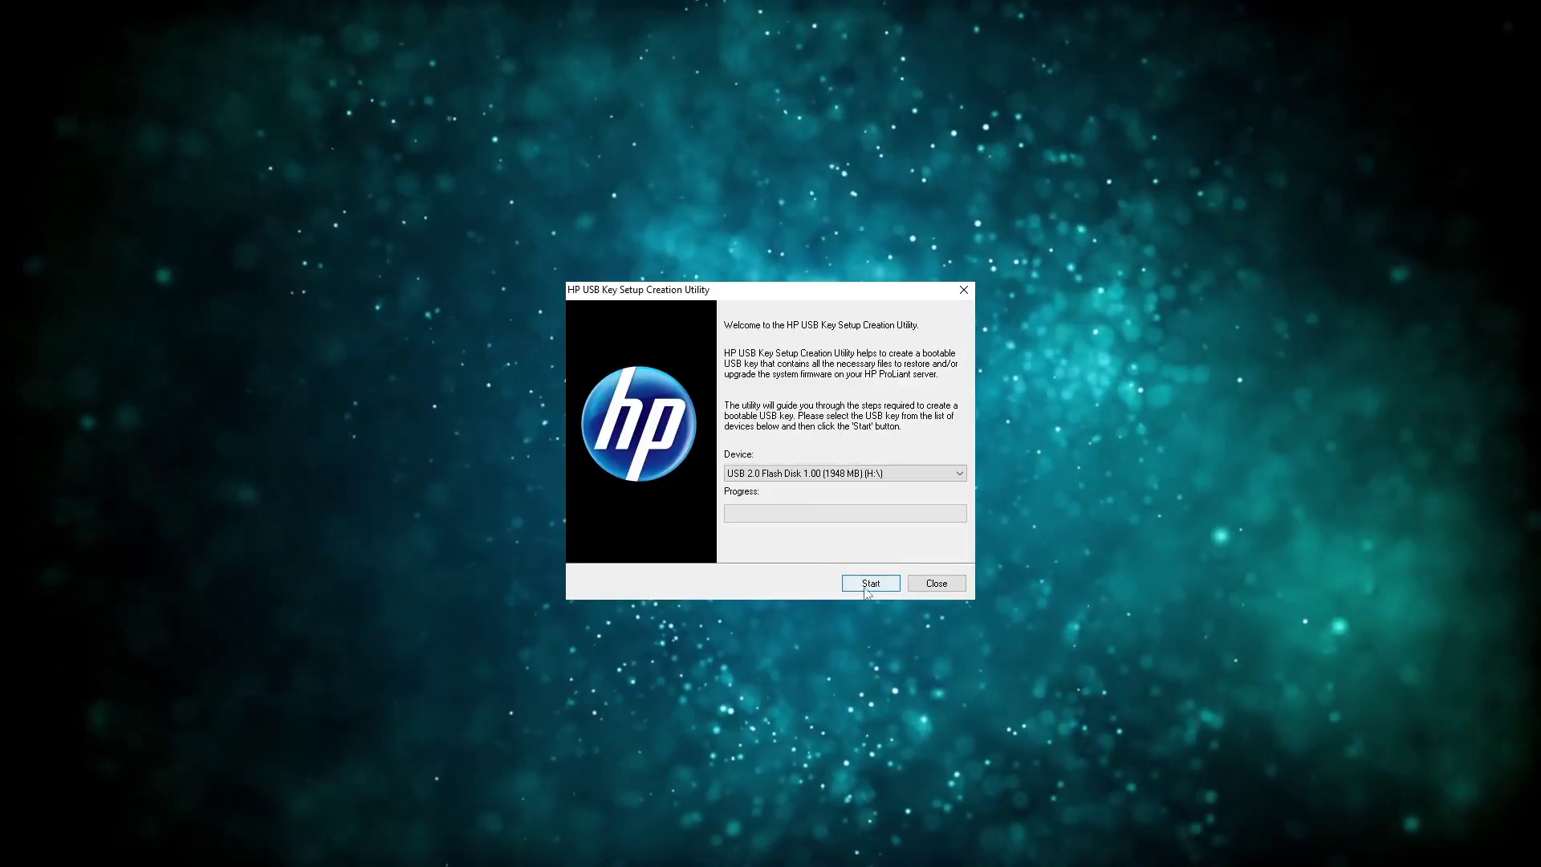
- Target the USB 2.0 flash disk, confirm formatting, and dismiss the write-protected error
left_click(842, 473)
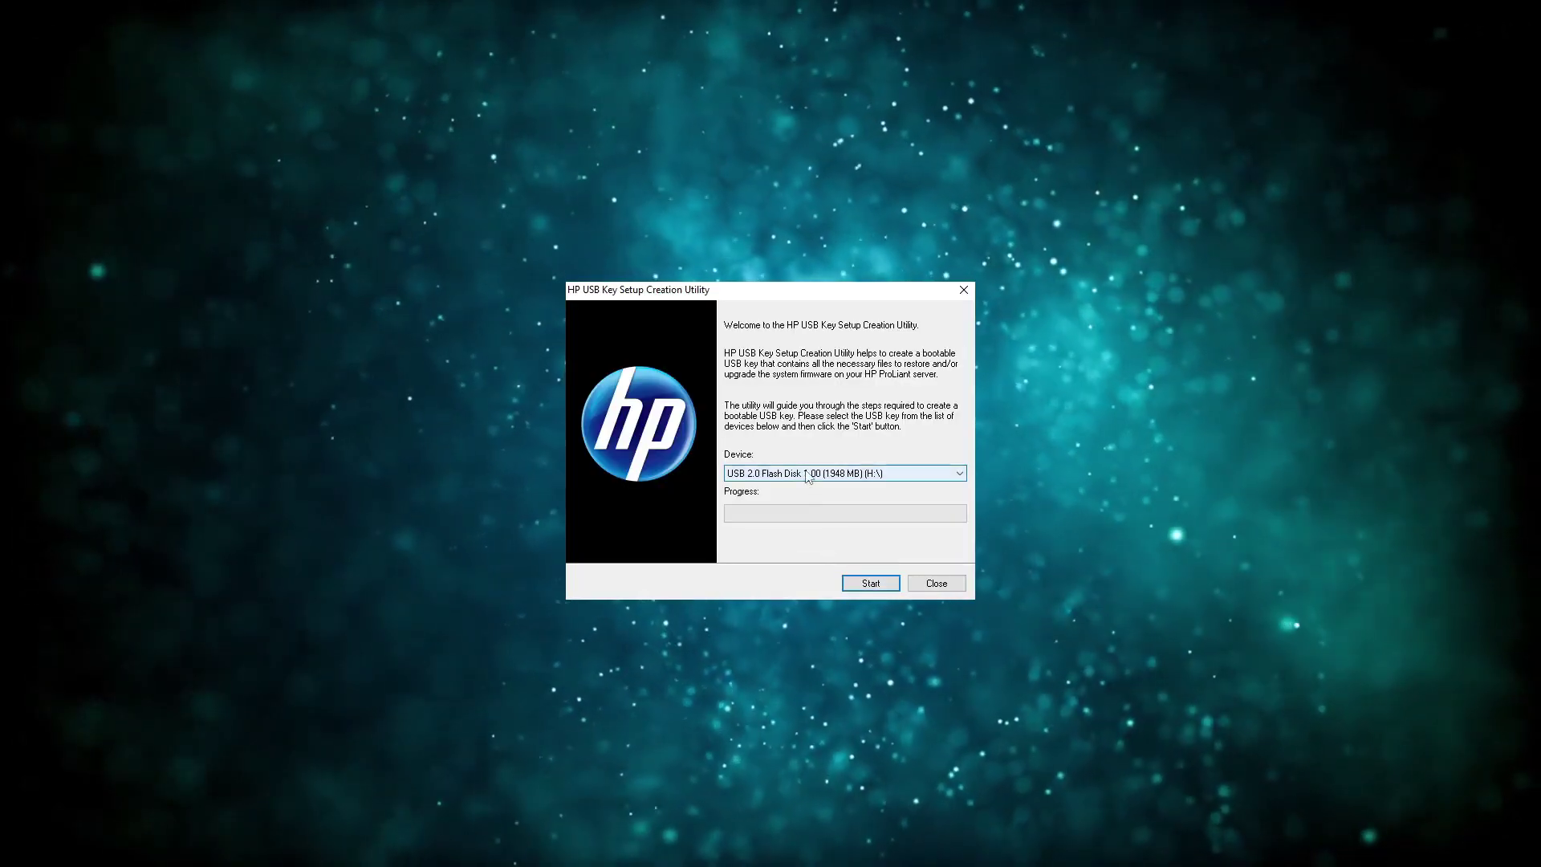
left_click(843, 488)
left_click(878, 585)
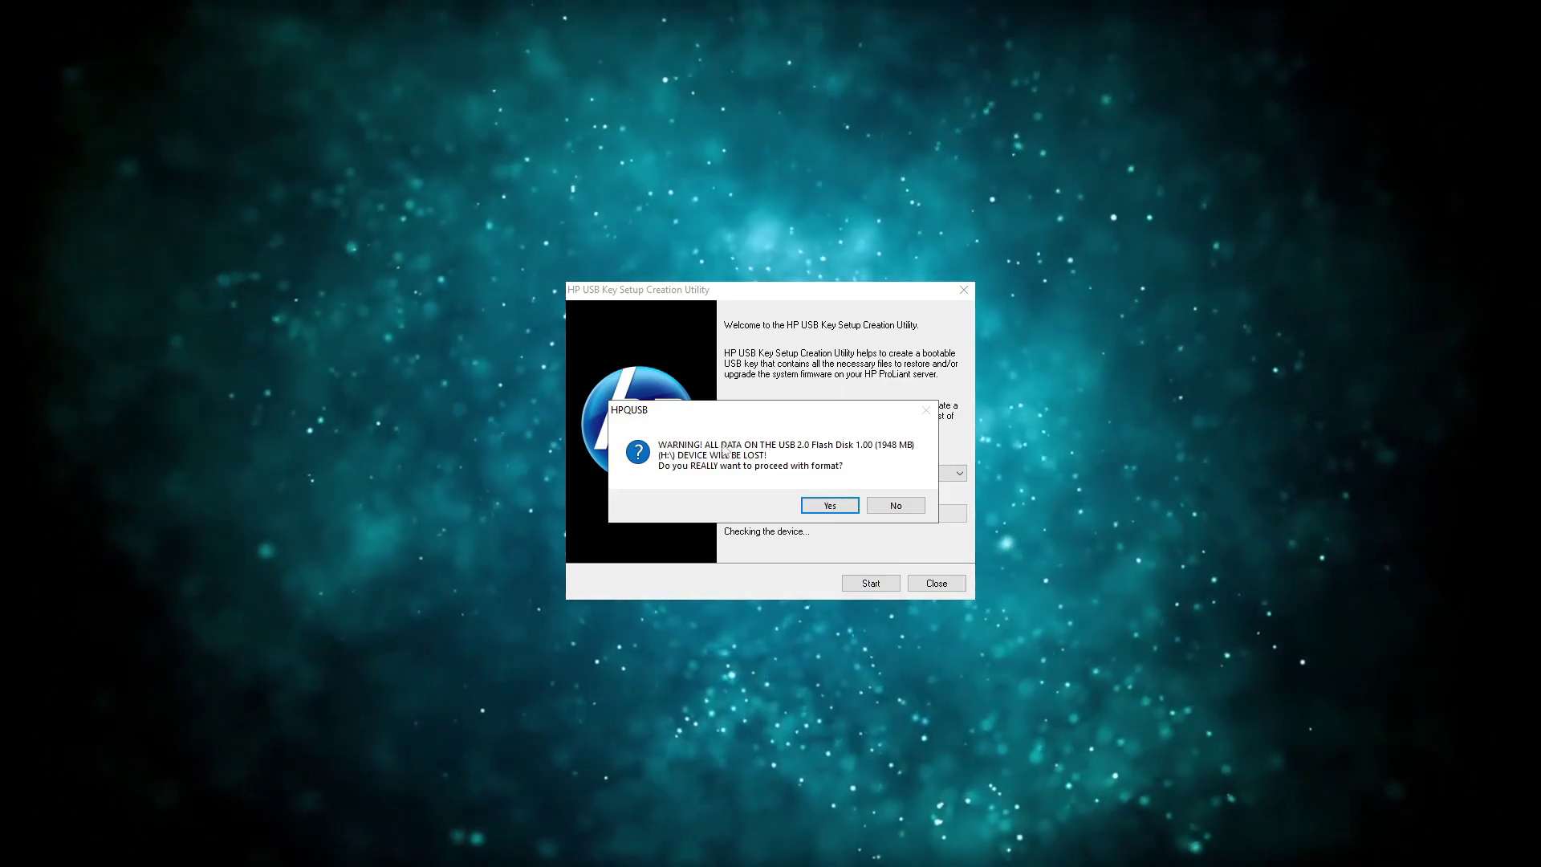
left_click(830, 505)
left_click(828, 505)
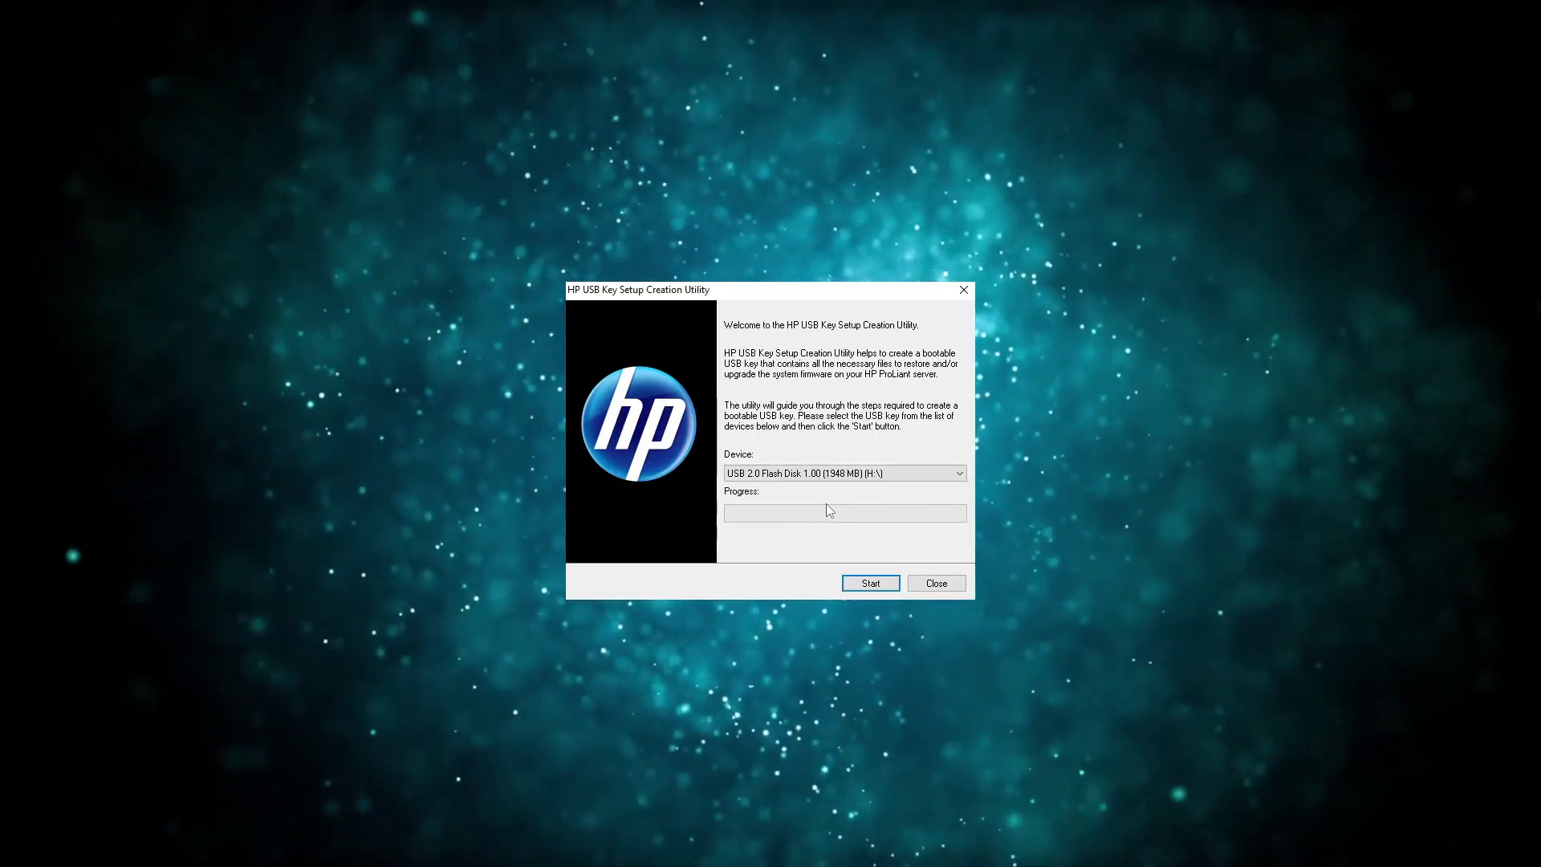
- Close the utility, read ReadMe.txt, then view the USB Key Setup Creation Utility folder contents
left_click(936, 583)
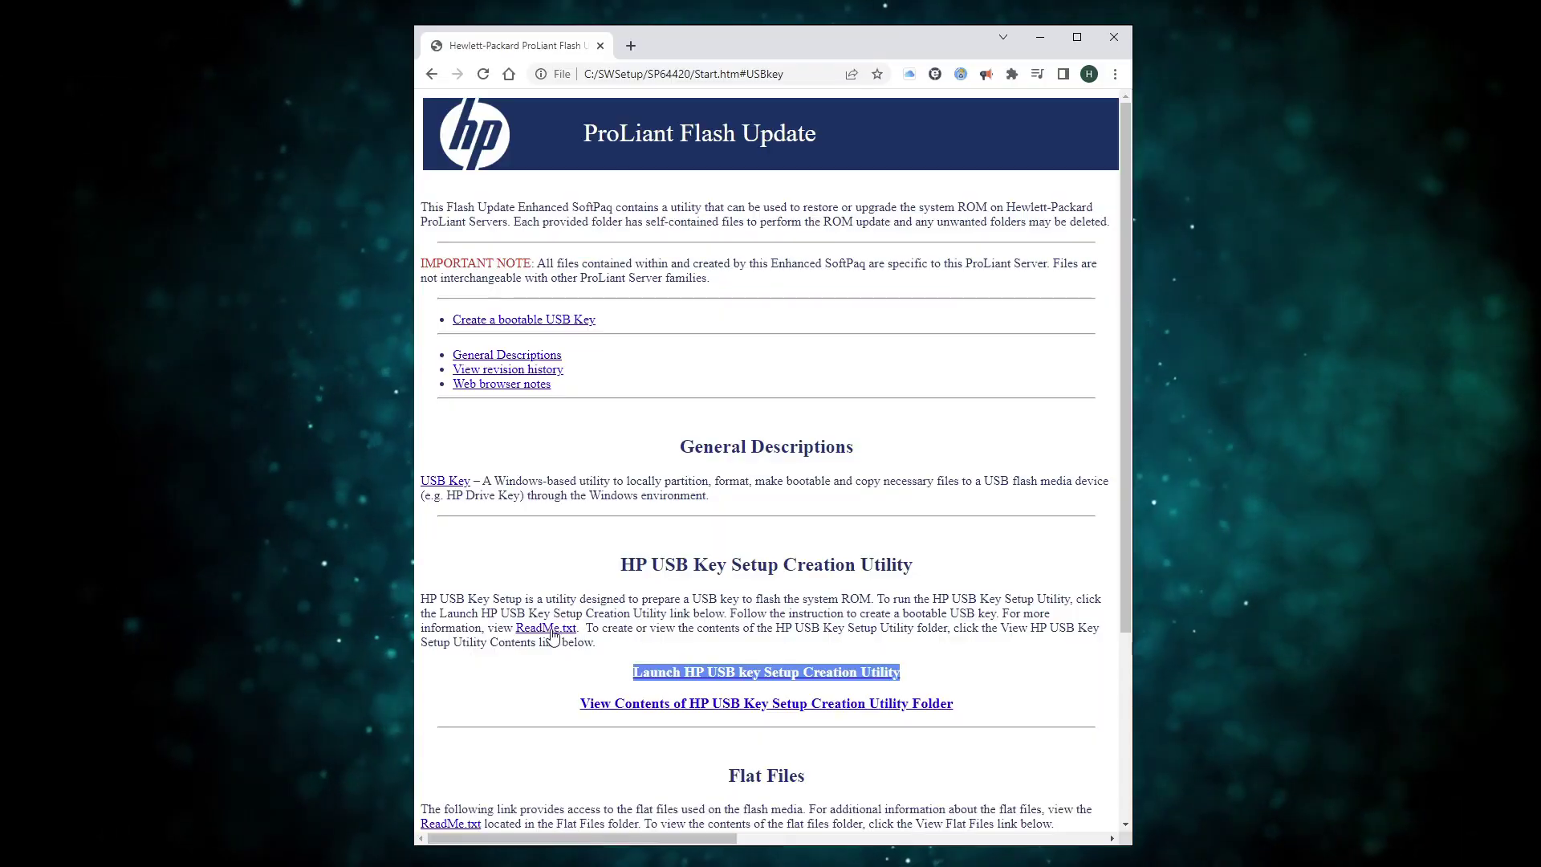
left_click(546, 628)
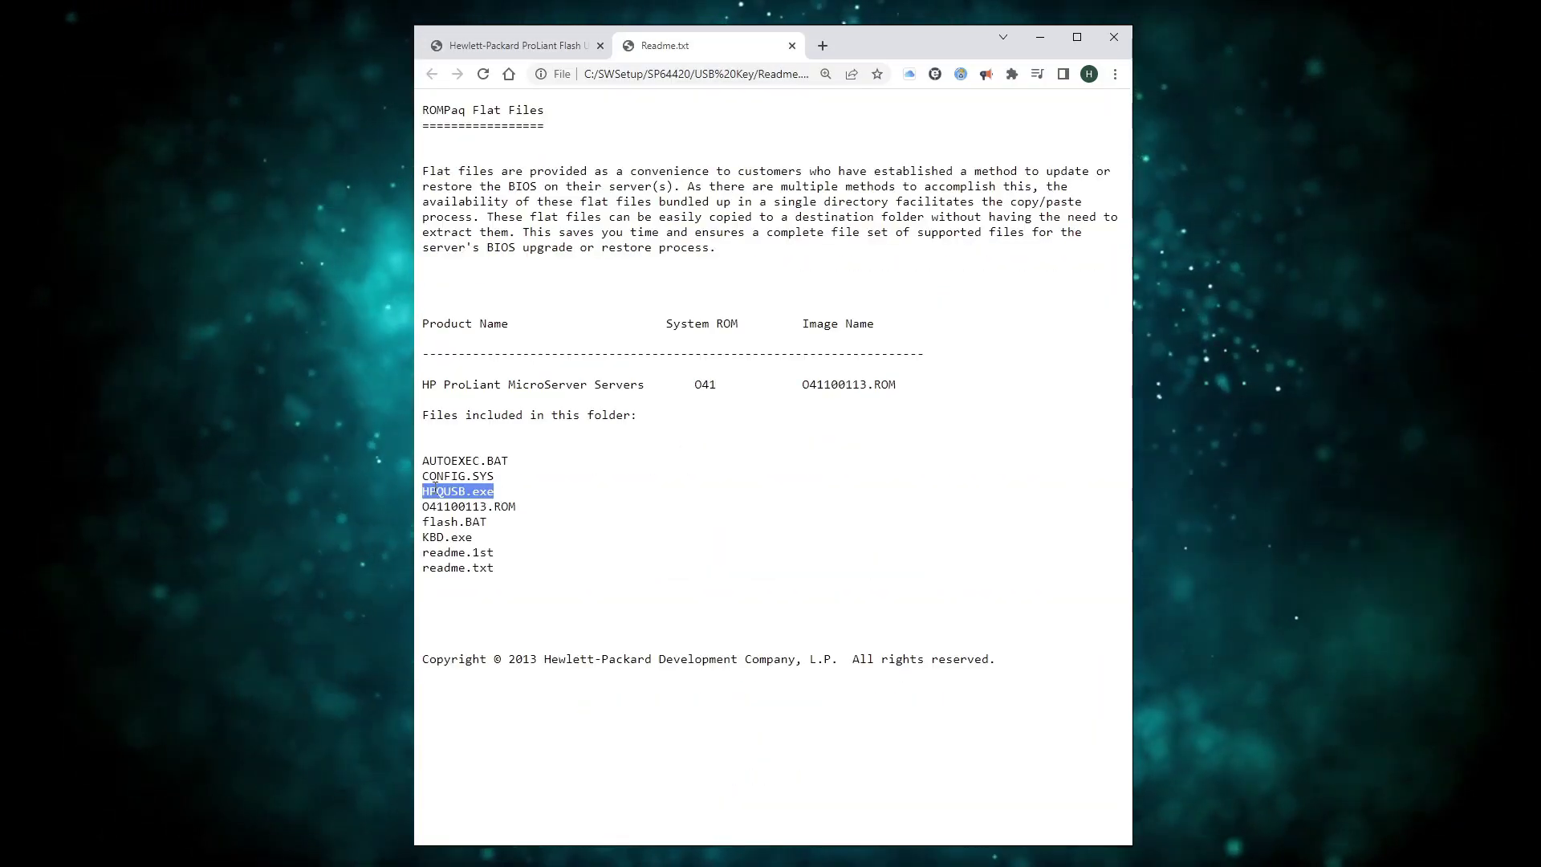
key("ctrl+shift+Tab")
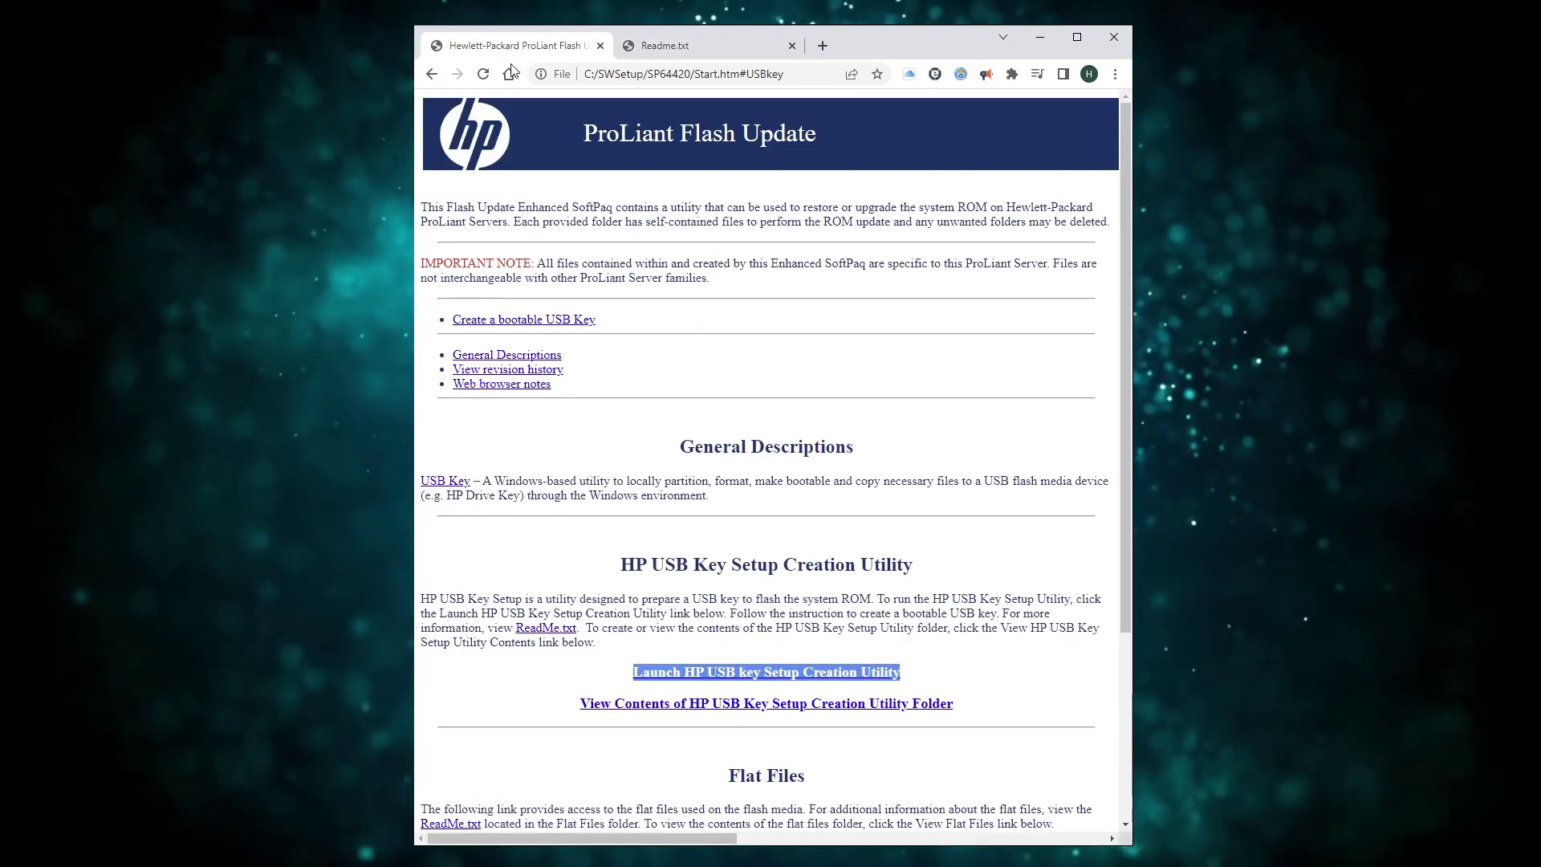
left_click(758, 704)
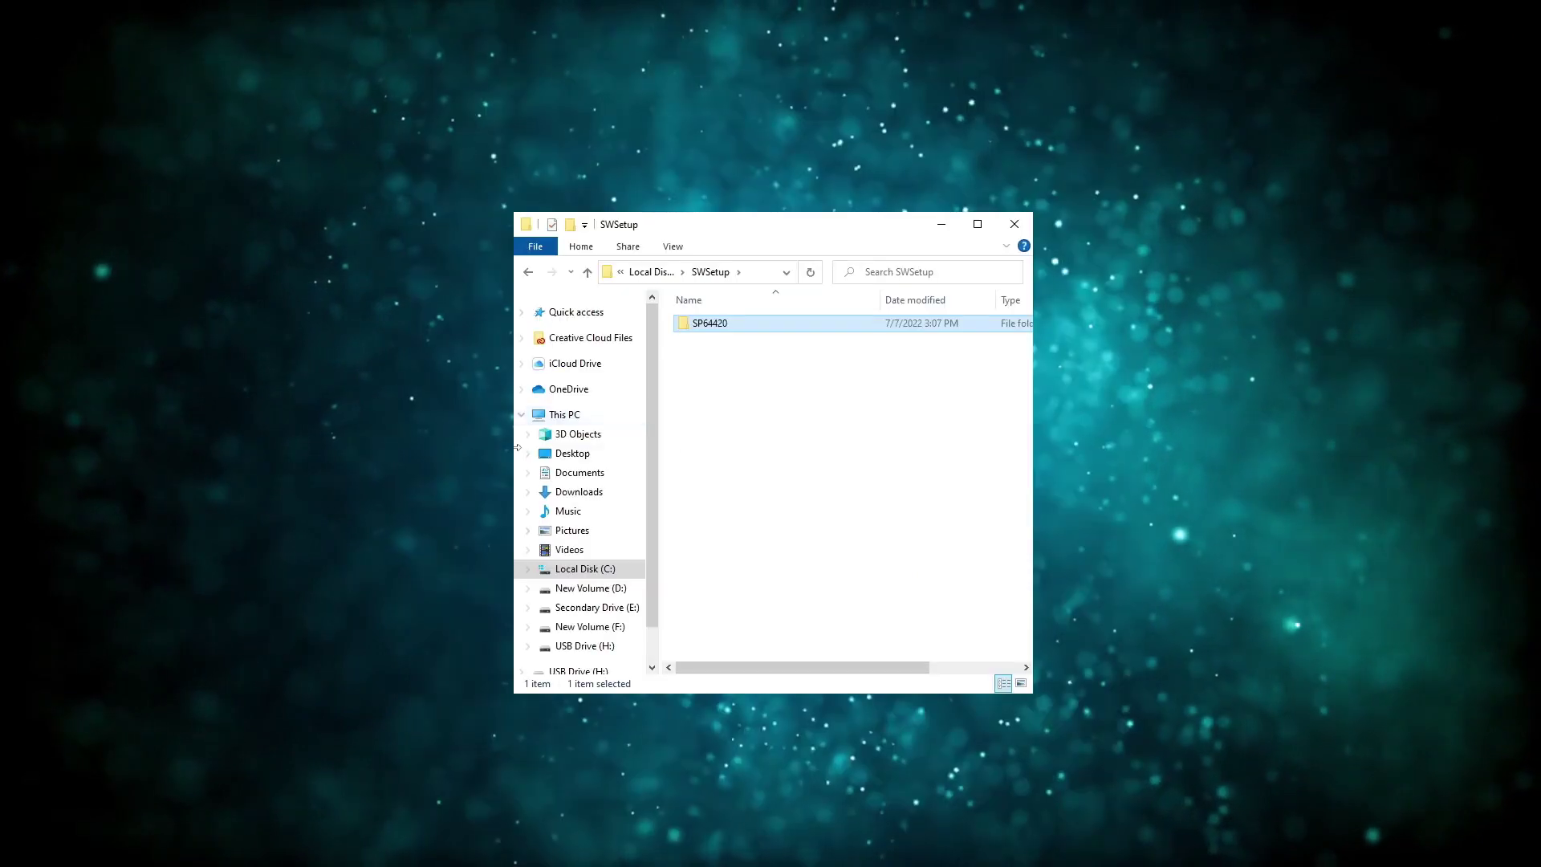
- Run HPQUSB.exe from C:\SWSetup\SP64420\USB Key as administrator
double_click(707, 323)
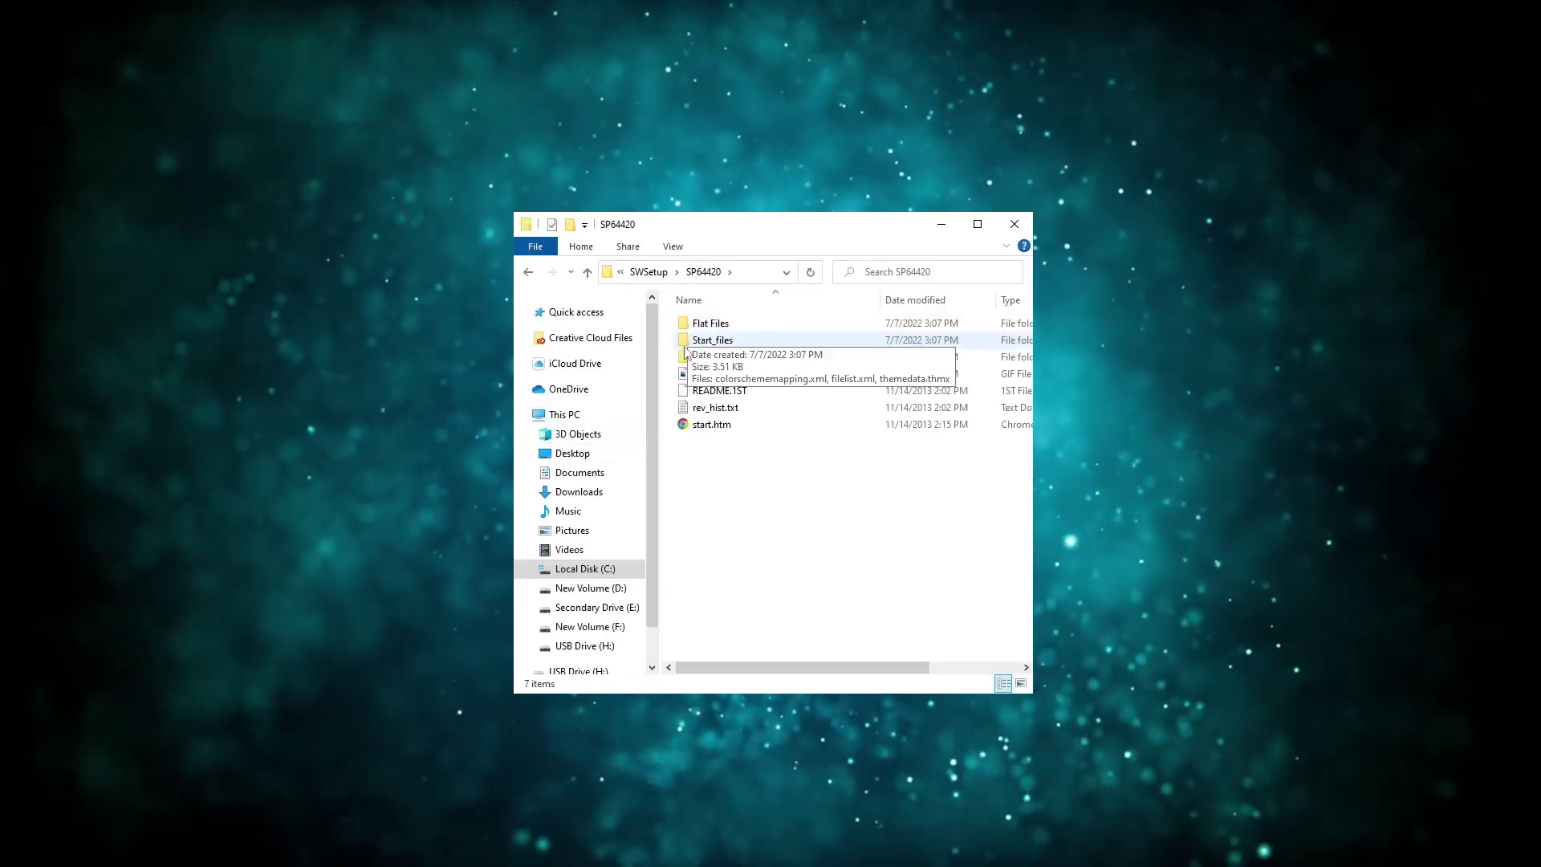
double_click(682, 357)
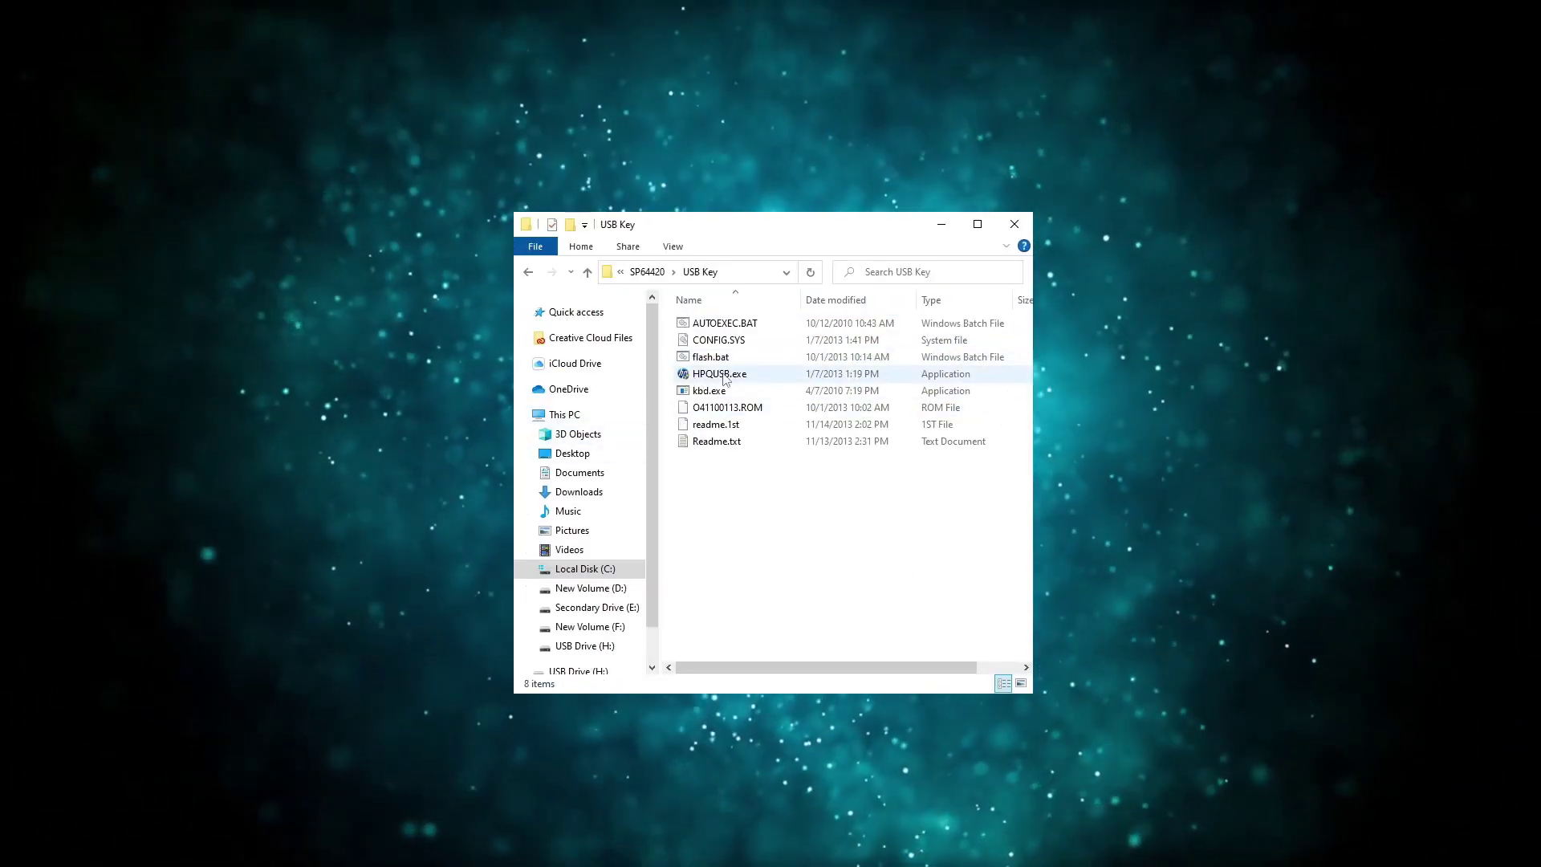
left_click(723, 375)
right_click(713, 380)
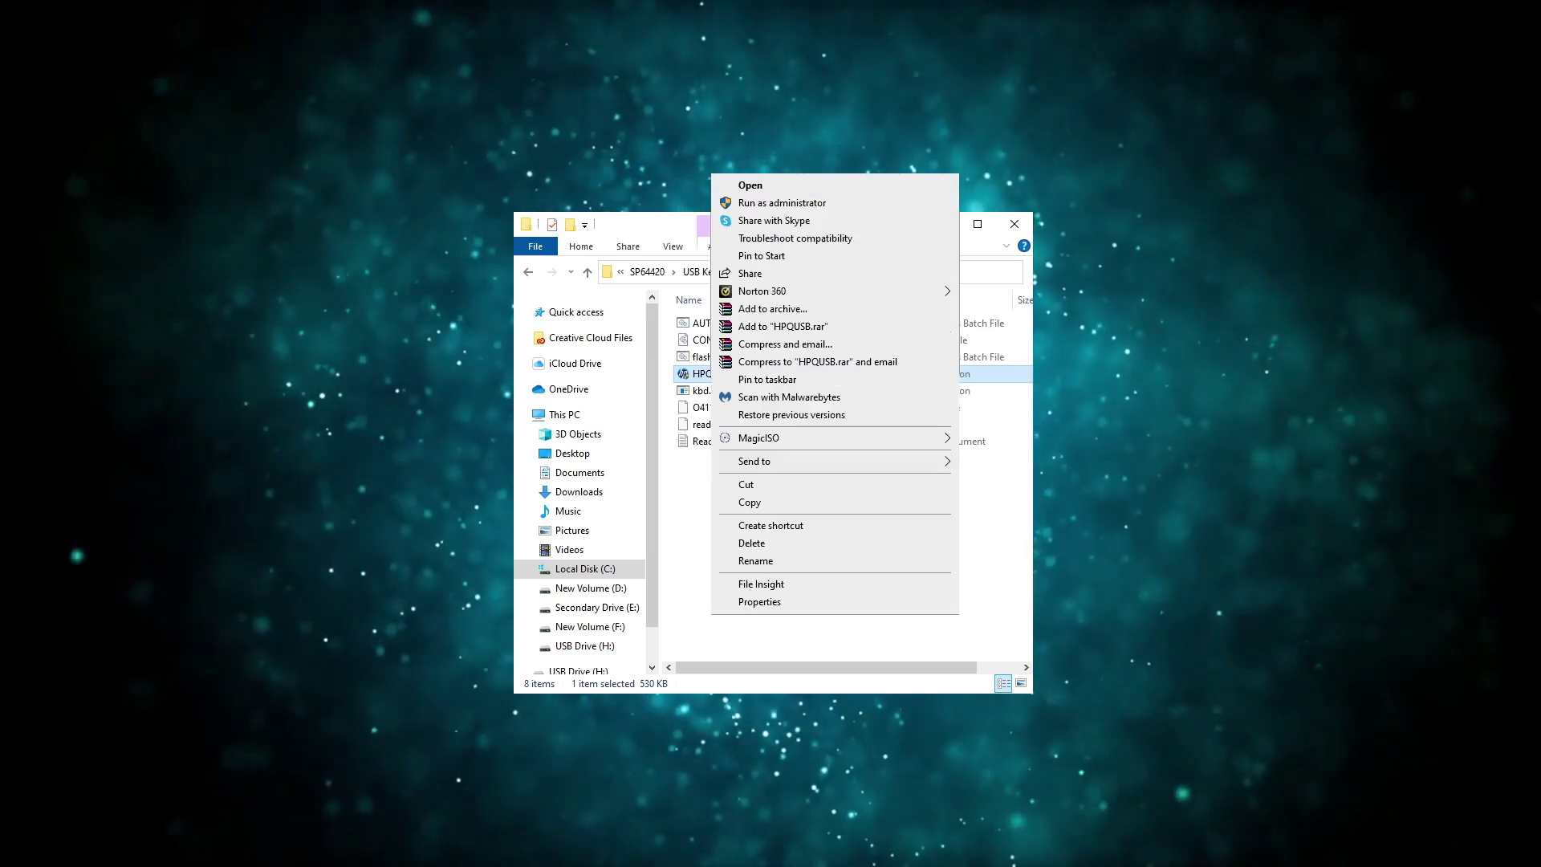
left_click(782, 202)
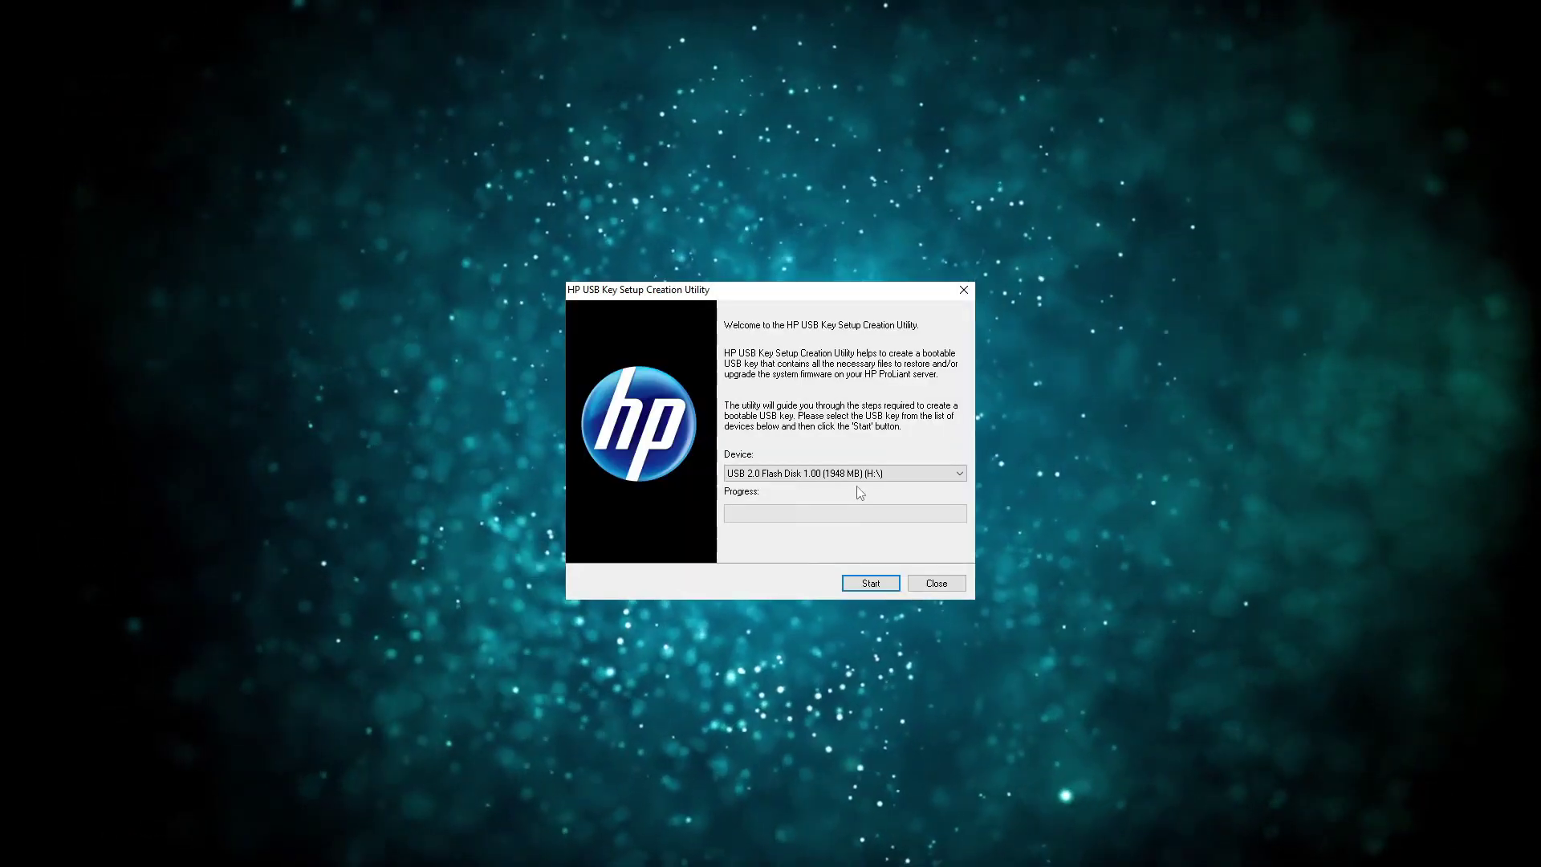
- Make the USB 2.0 flash disk bootable, then replace H:'s O41100113.ROM with the modified ROM
left_click(851, 474)
left_click(853, 487)
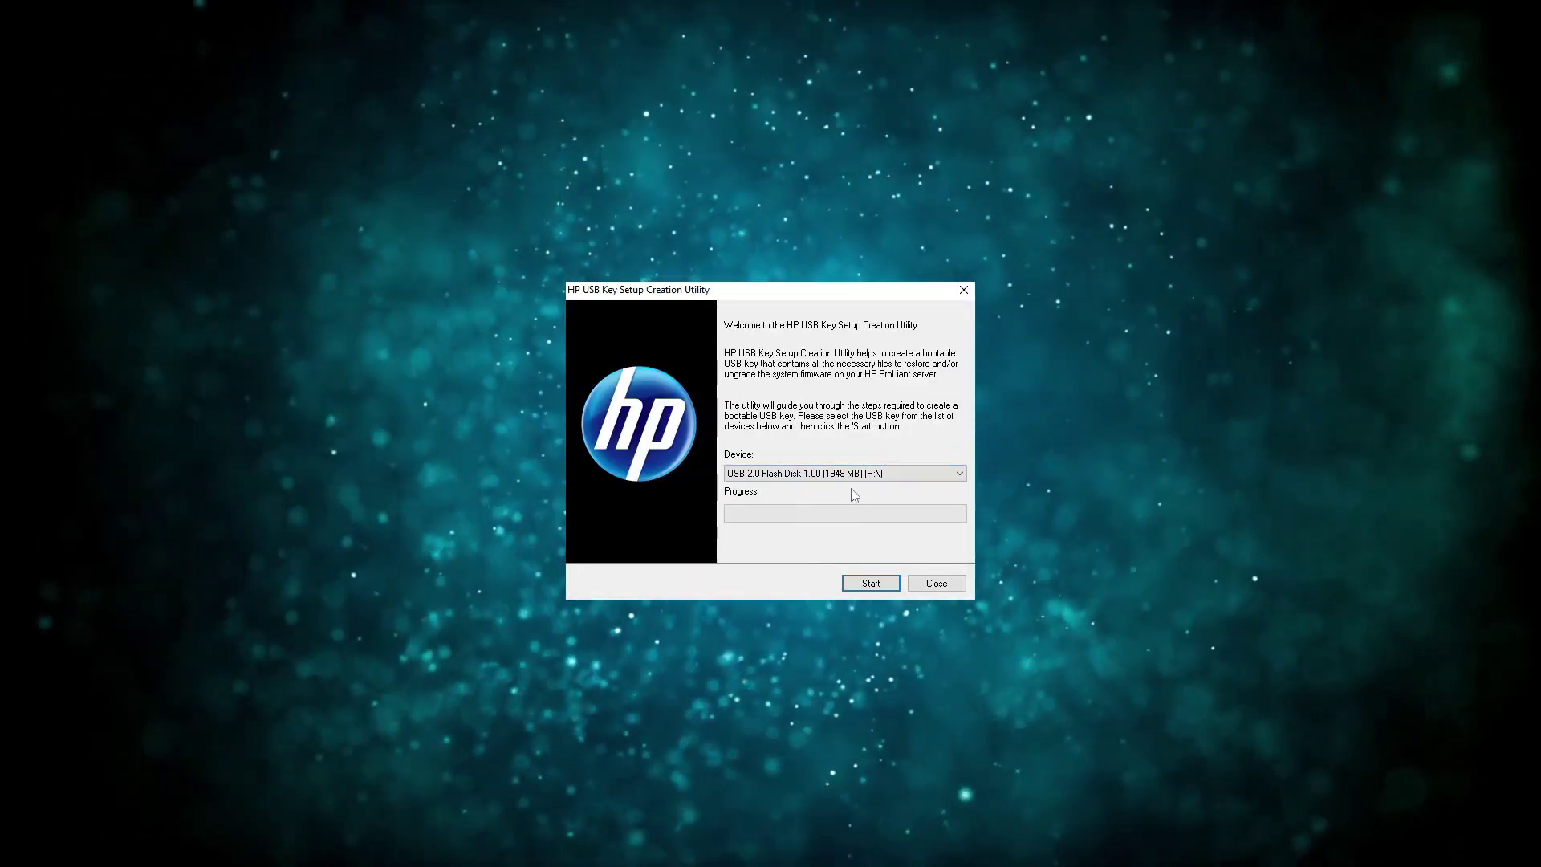
left_click(869, 585)
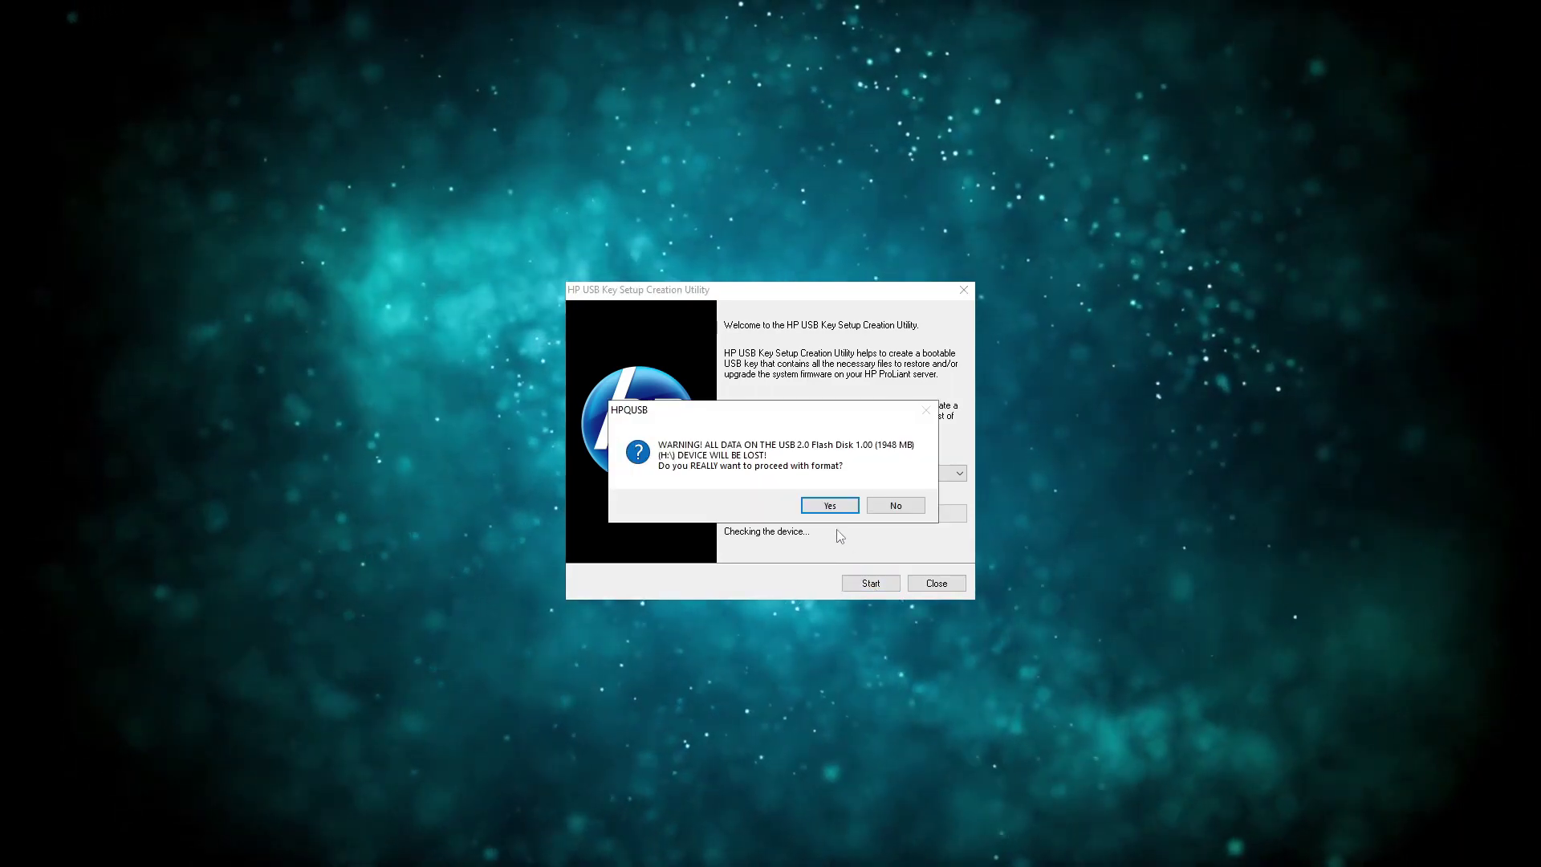
left_click(829, 507)
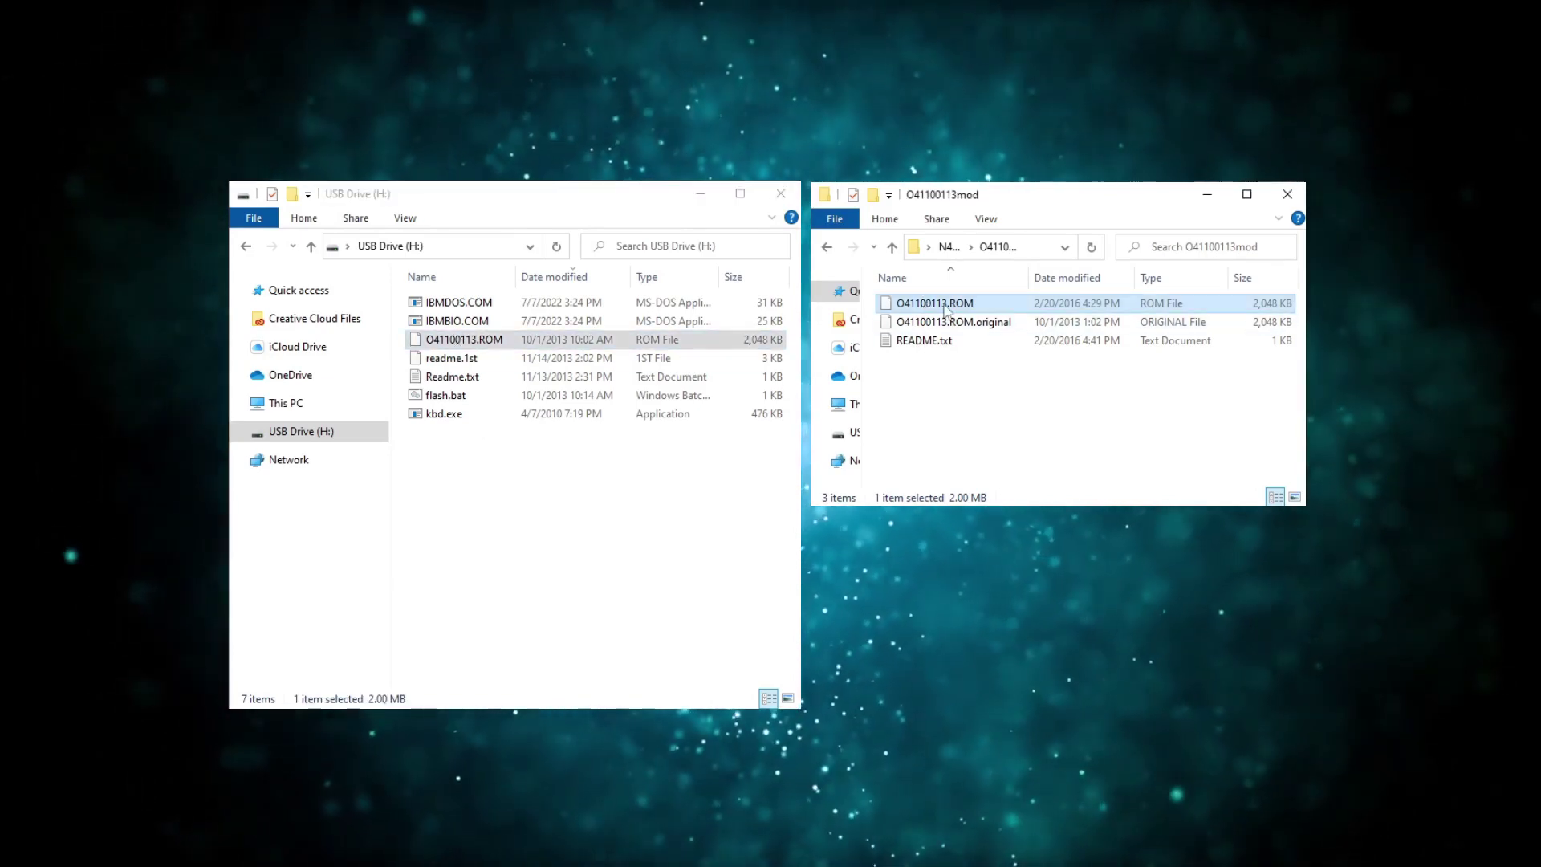
left_click_drag(946, 312, 543, 557)
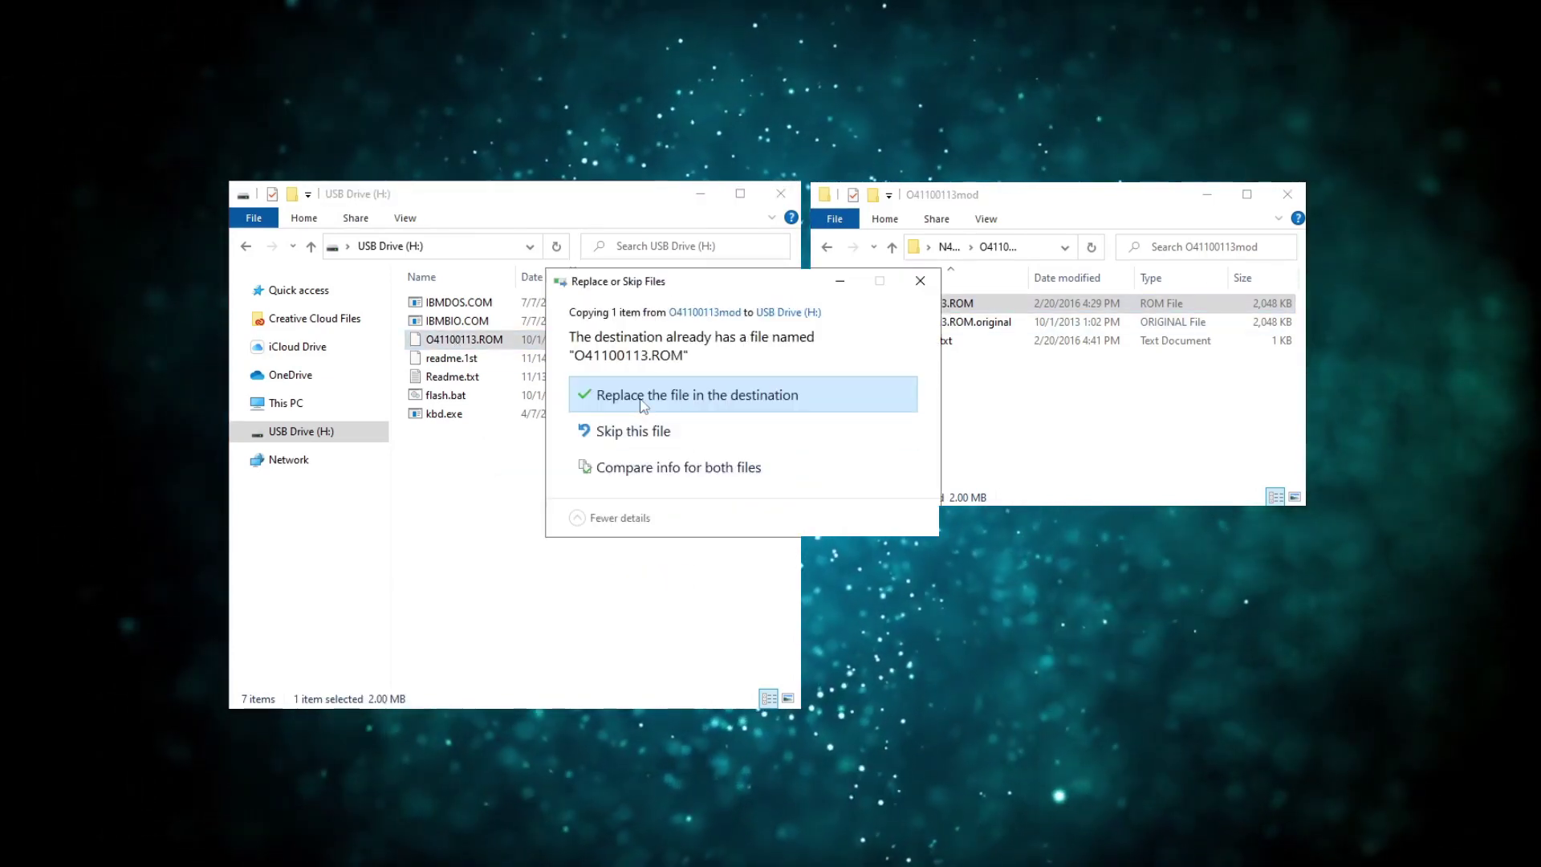
left_click(643, 404)
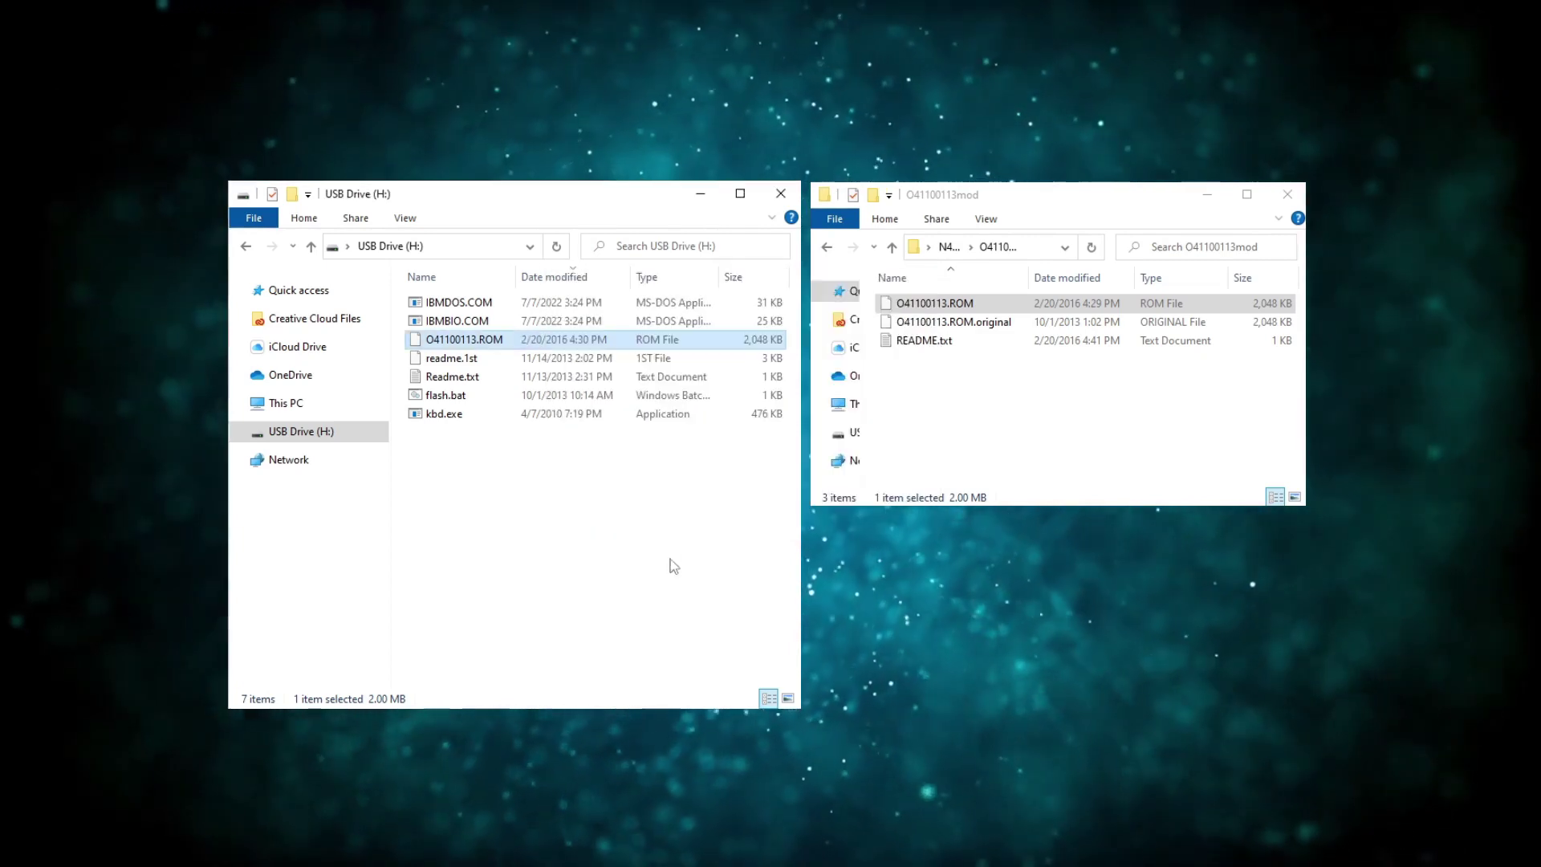